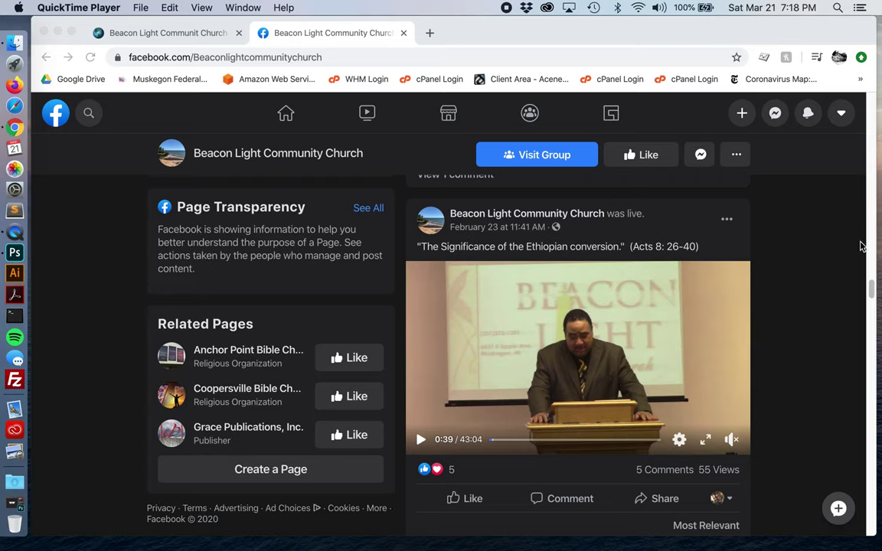
Step: Switch to the church website and load its WordPress login page at beaconlightcc.com/wp-login.php
scroll(712, 291, "down", 3)
scroll(711, 291, "up", 3)
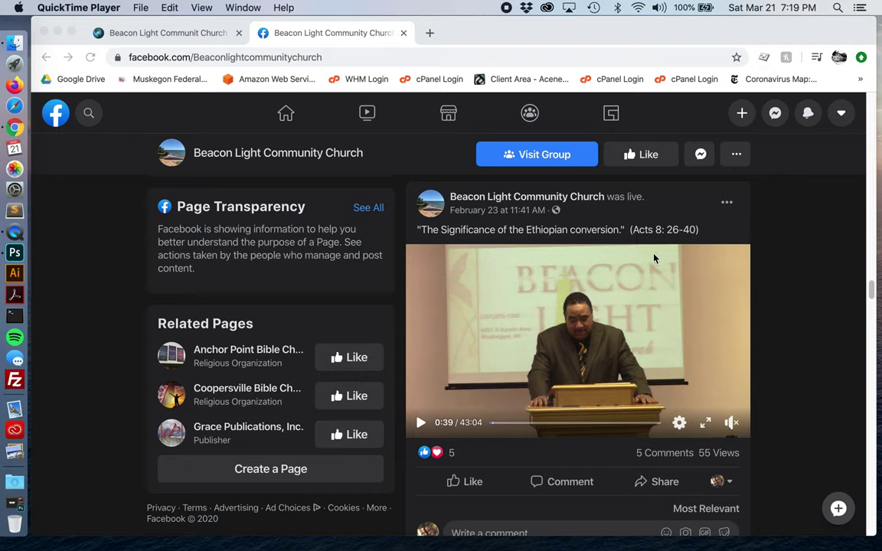
left_click(180, 32)
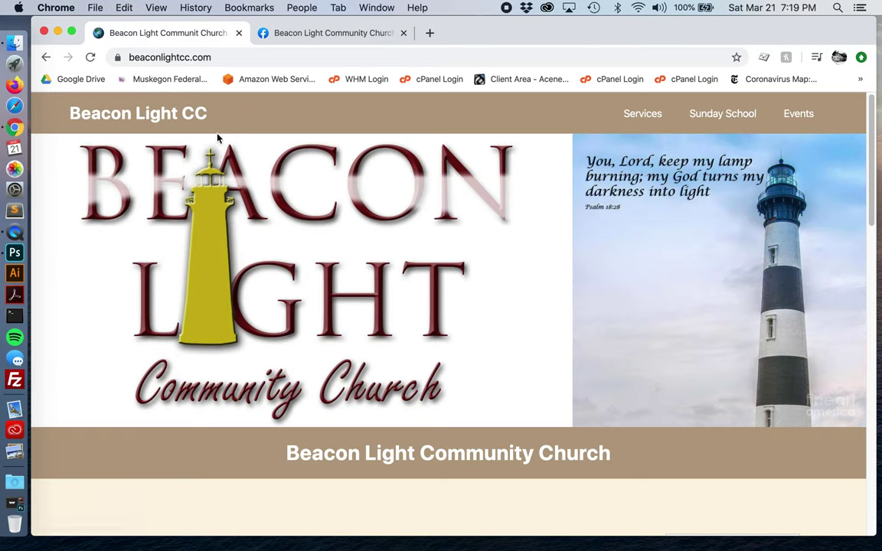
left_click(294, 57)
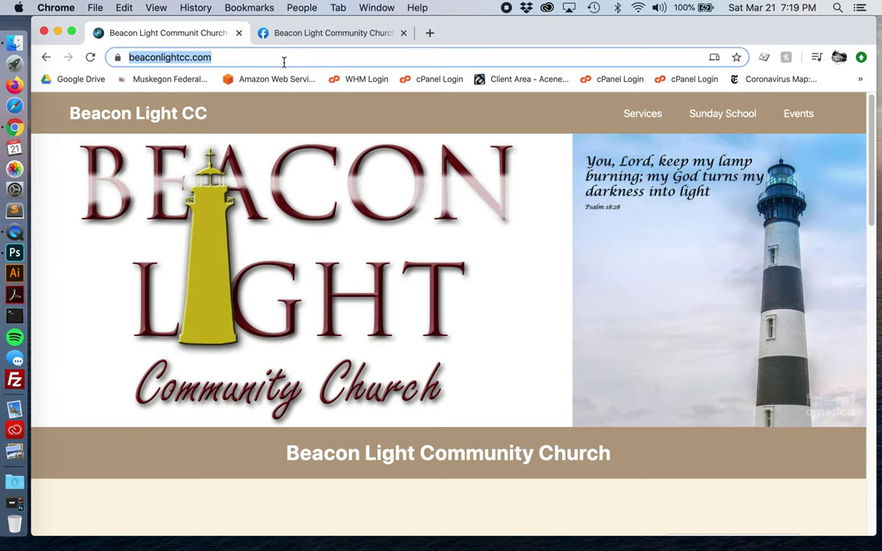
left_click(297, 60)
type("//")
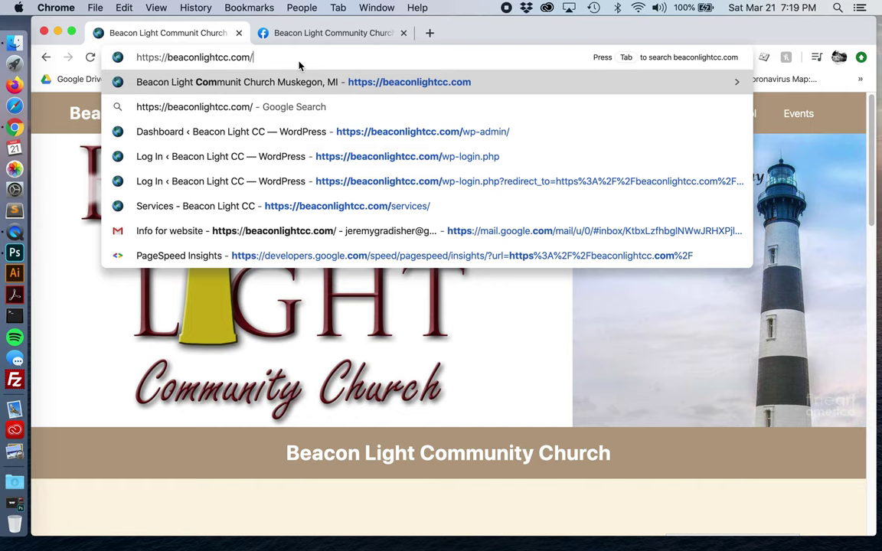
type("wp")
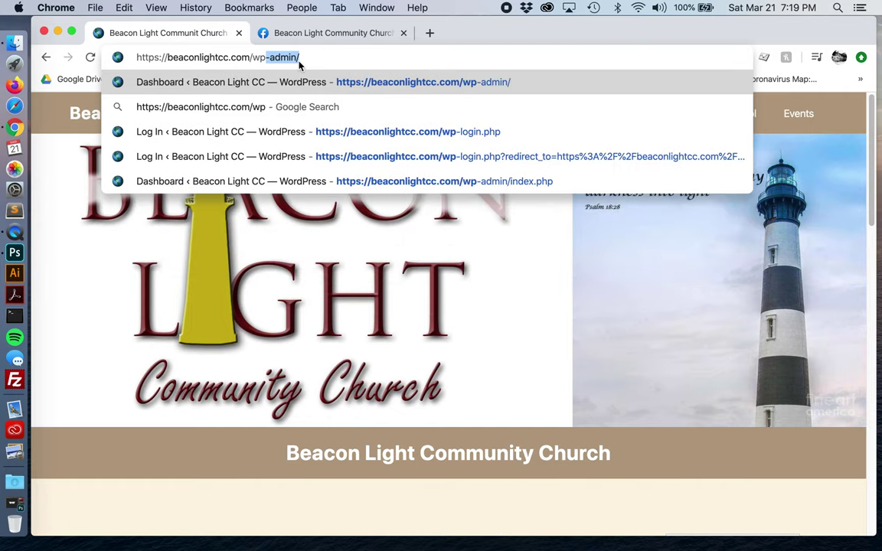
type("-login")
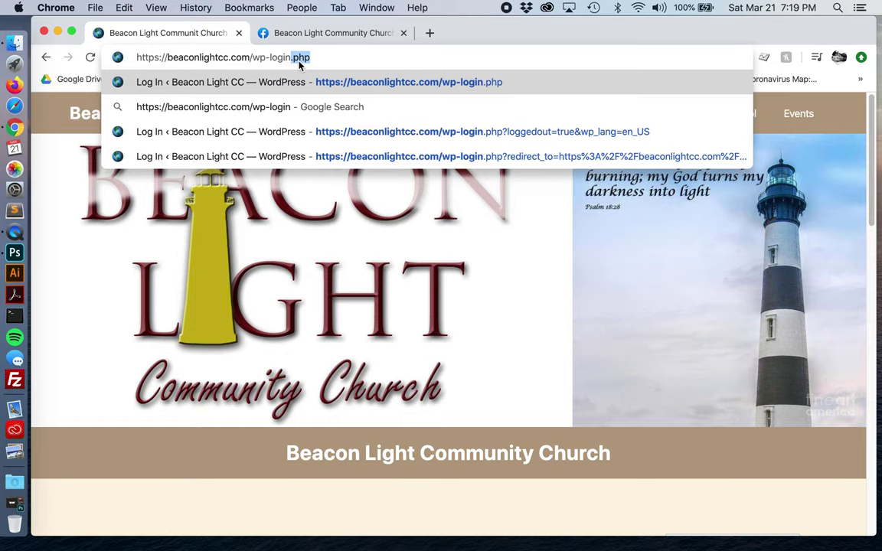
type(".php")
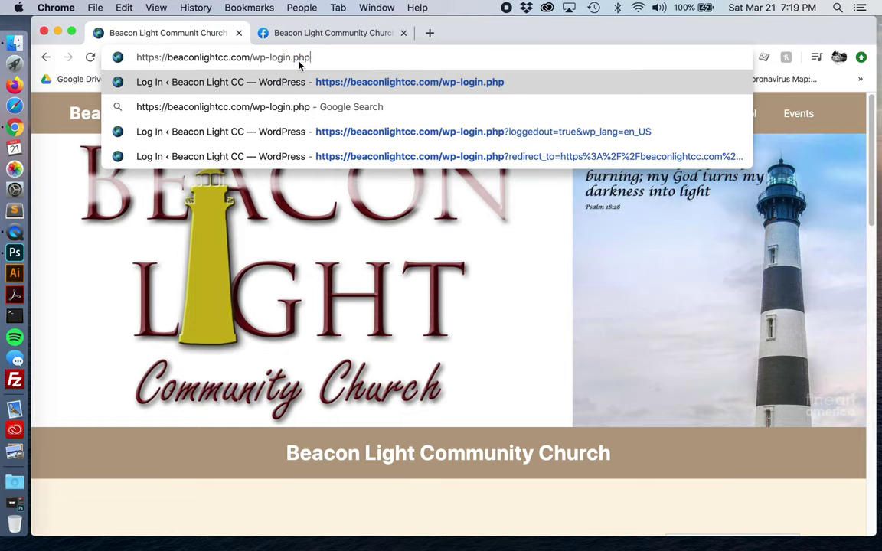
key("Return")
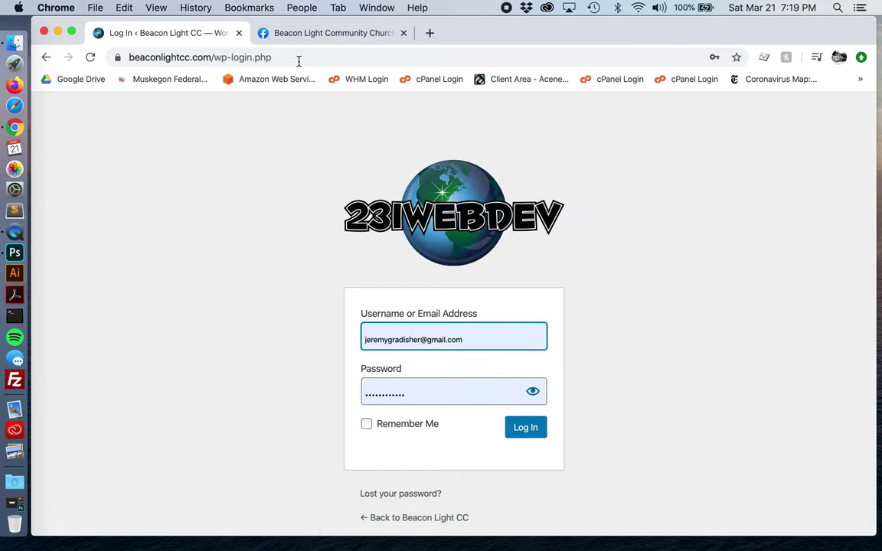
Step: Log in to WordPress with the prefilled credentials and start a new post
left_click(532, 429)
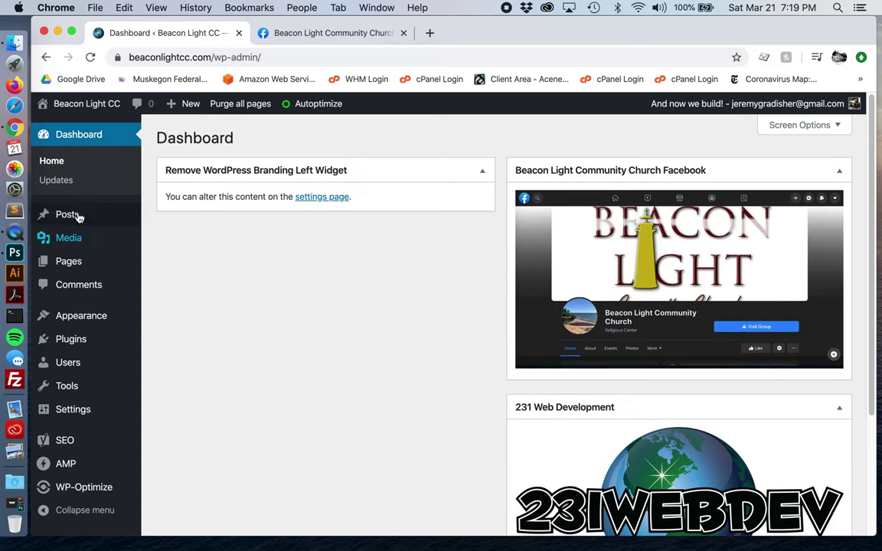
left_click(181, 217)
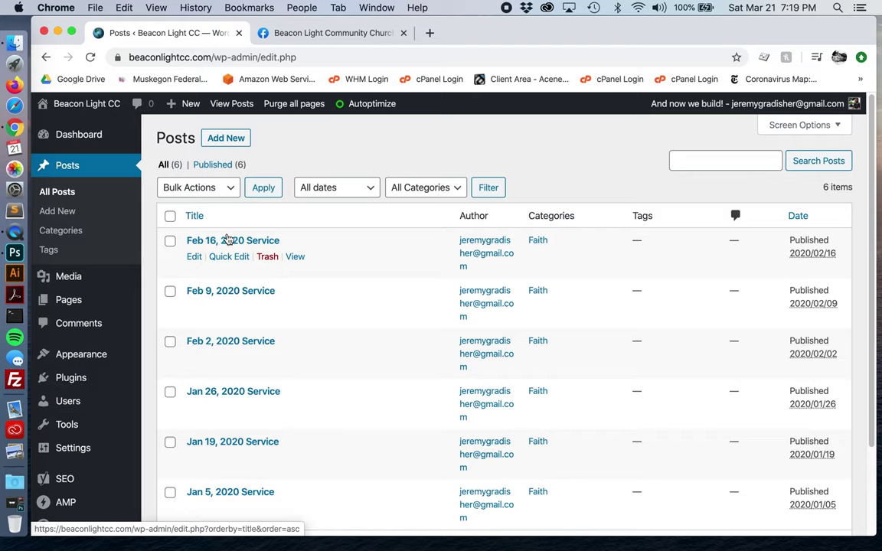
left_click(227, 141)
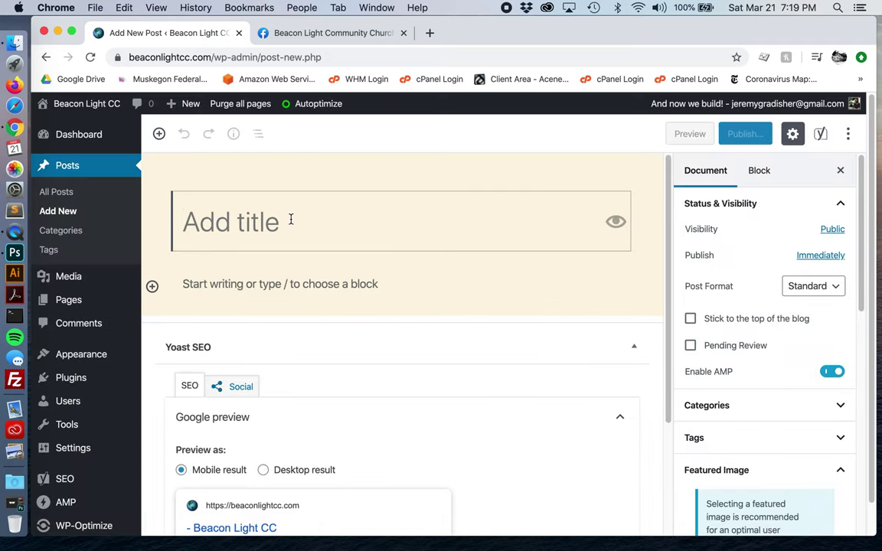
Step: Check the sermon video's date on the church's Facebook page and title the new post "February 23, 2020"
left_click(311, 33)
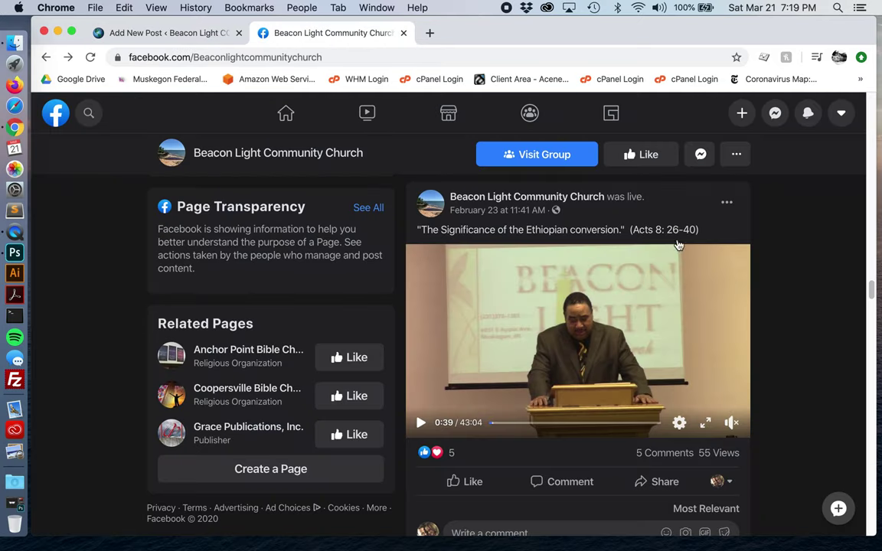
left_click(189, 33)
type("F")
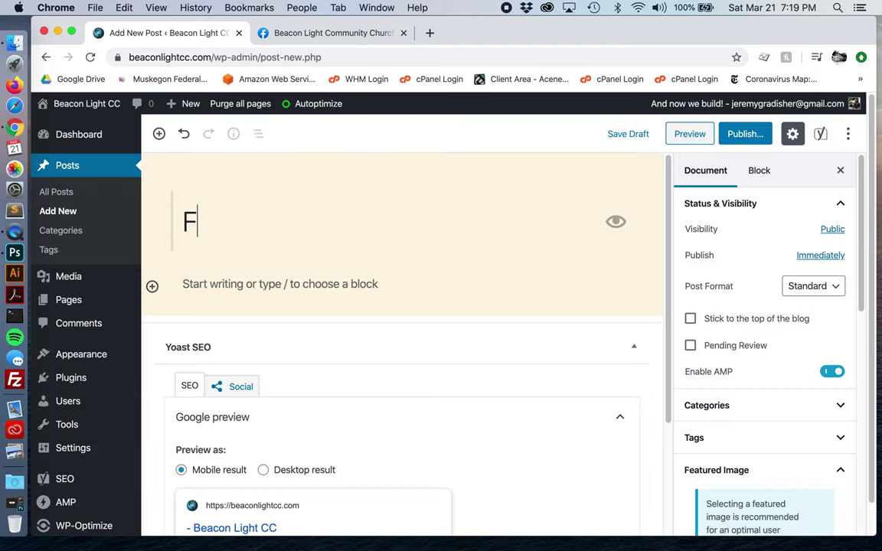
type("ebruary 23")
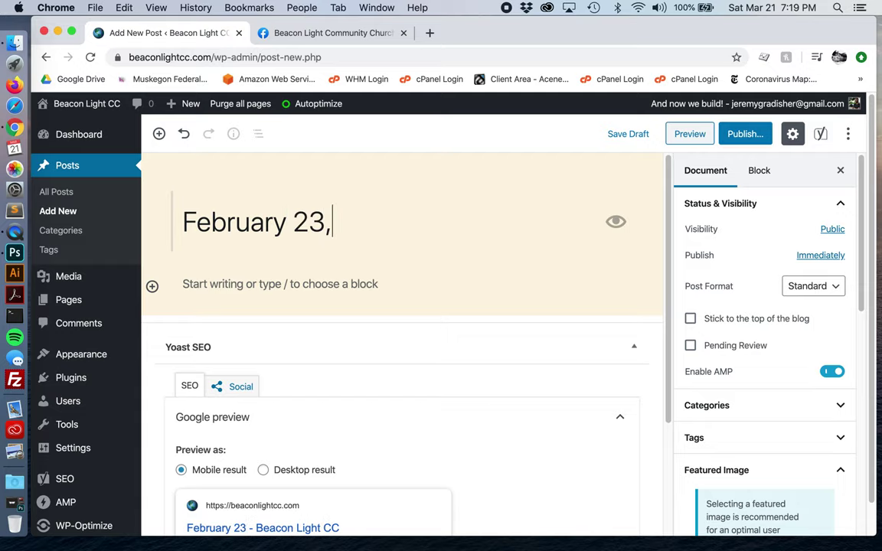
type(", 2020")
Step: Add a Custom HTML block below the title with <center> and </center> tags separated by an empty line
left_click(343, 286)
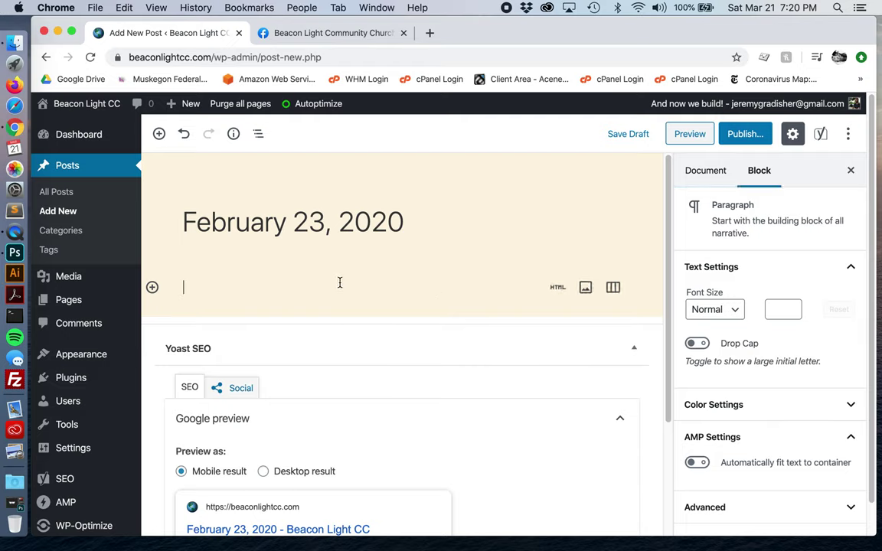
left_click(559, 290)
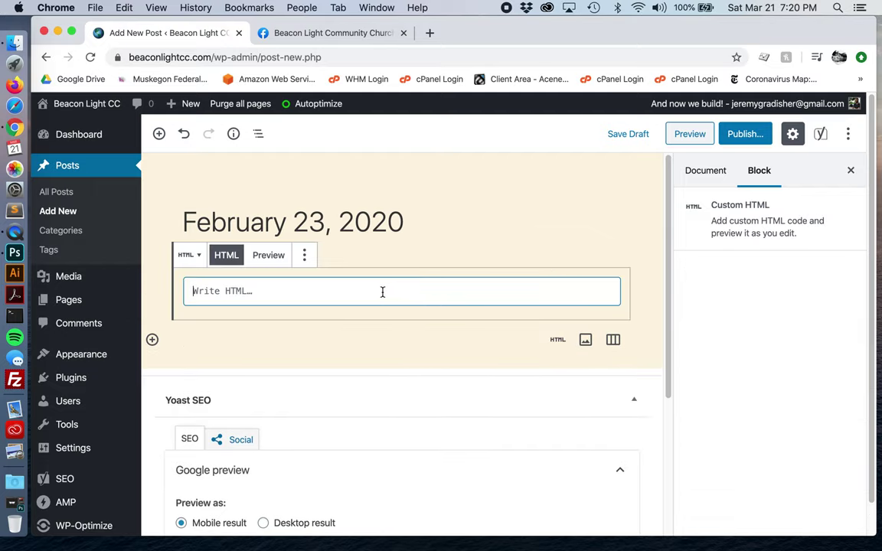
type("<center></center>")
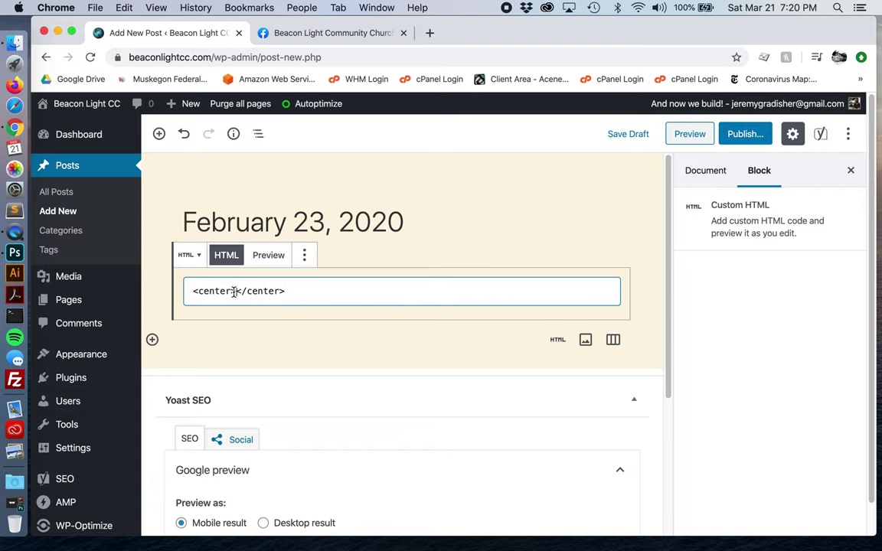
key("Return")
key("Return")
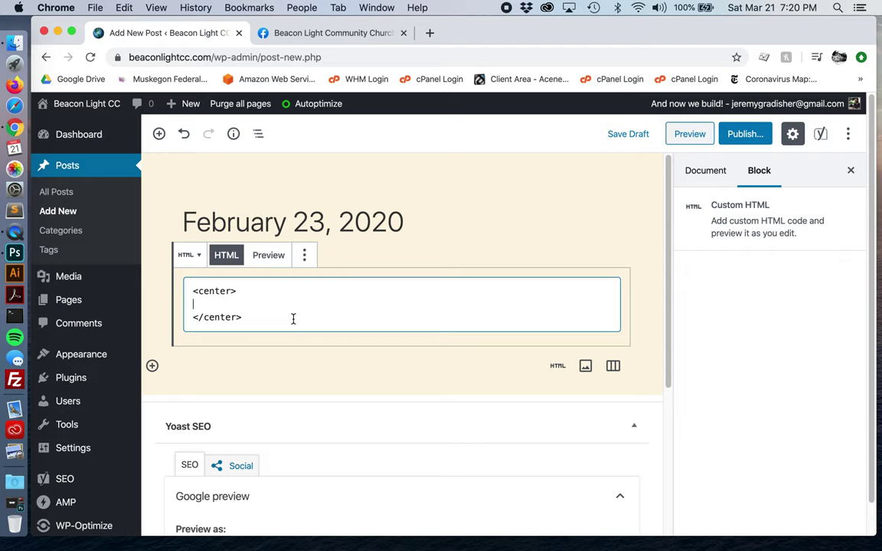
Step: Open the embed code page for the February 23 live video from the church's Facebook page
left_click(329, 33)
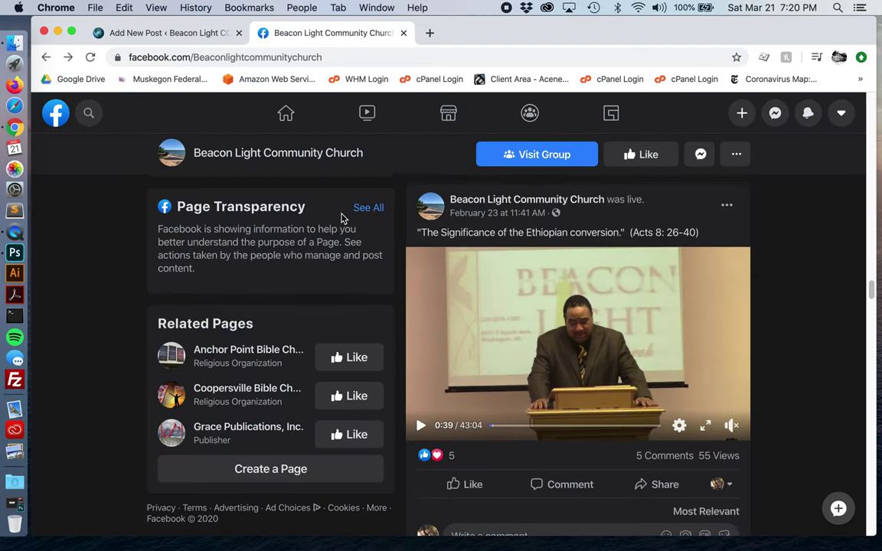
scroll(527, 317, "up", 4)
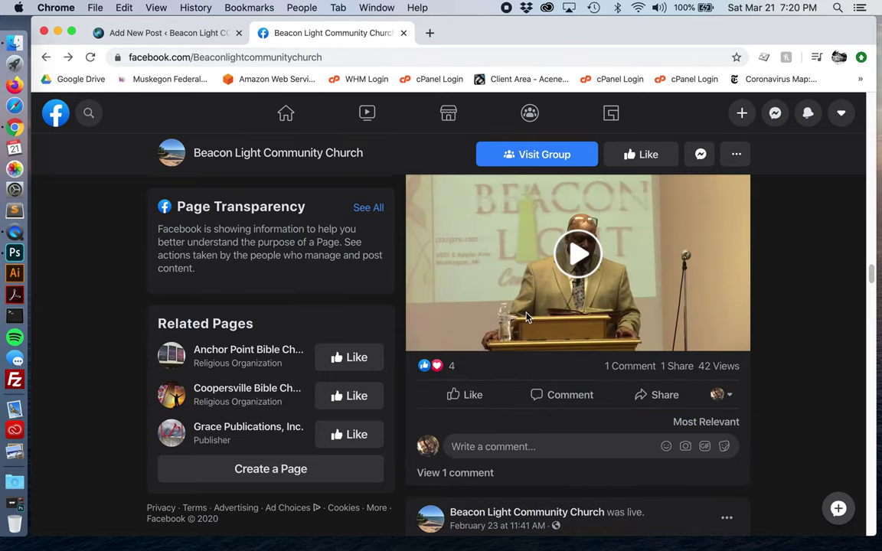
scroll(527, 317, "up", 2)
scroll(669, 373, "down", 3)
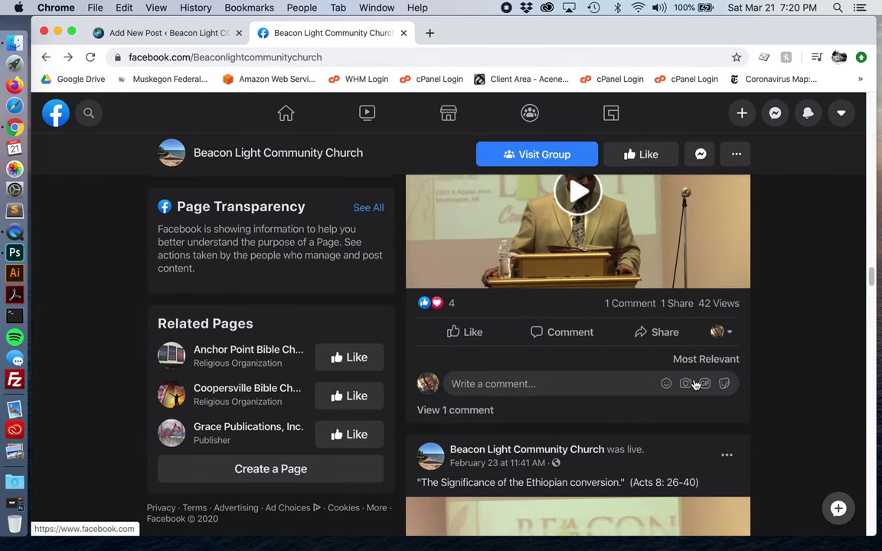
scroll(694, 383, "down", 3)
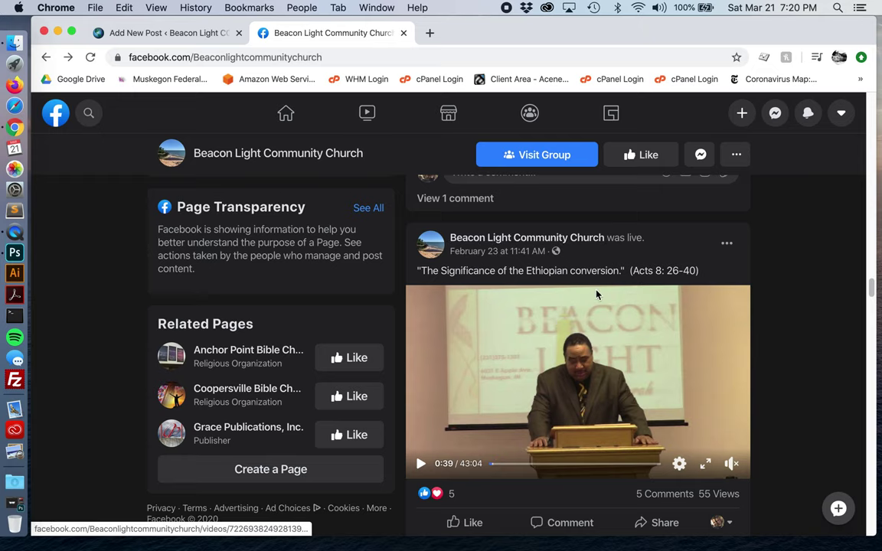
scroll(724, 365, "down", 1)
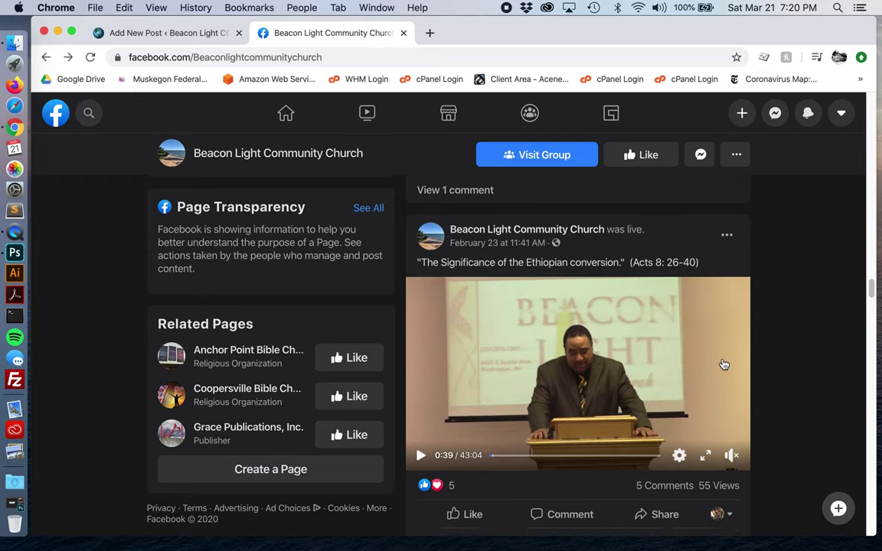
left_click(726, 233)
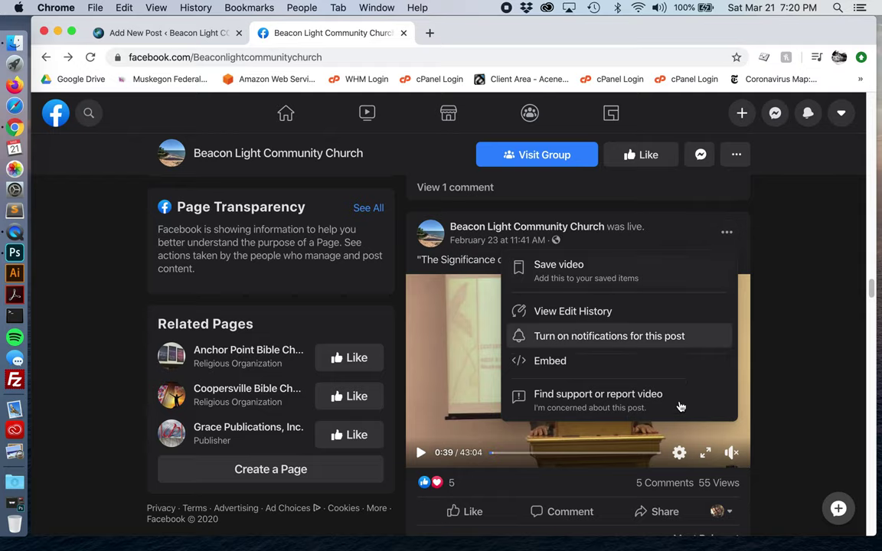
left_click(610, 364)
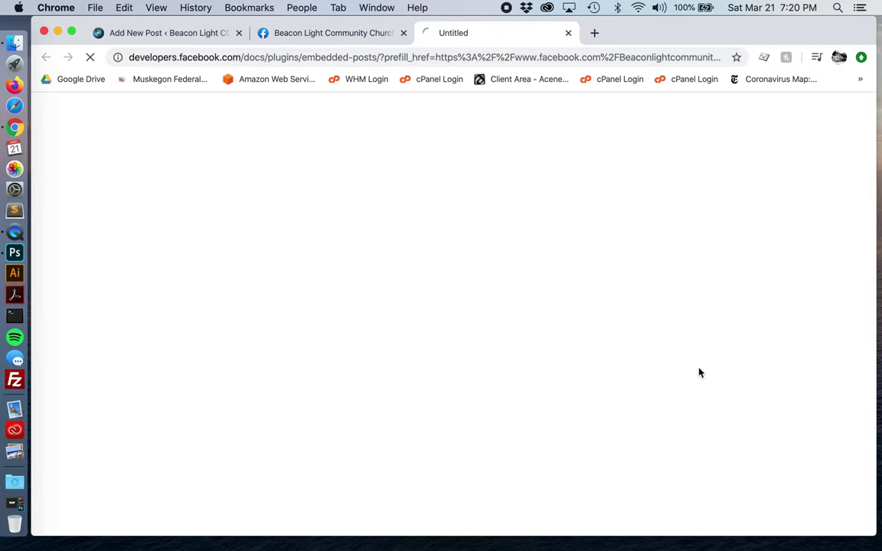
Step: Switch from Embedded Posts to the Embedded Videos documentation and go to its Embedded Video Player Configurator
scroll(418, 262, "down", 5)
scroll(441, 262, "up", 5)
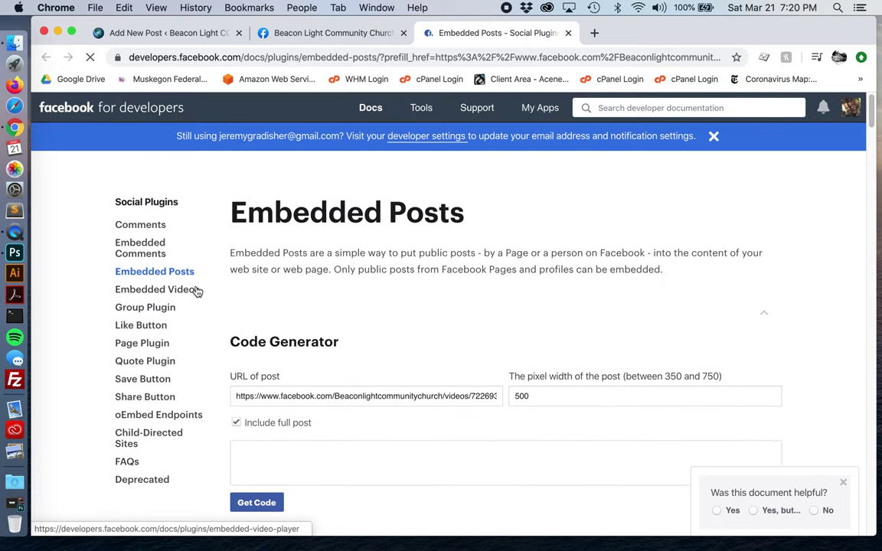
scroll(177, 290, "down", 3)
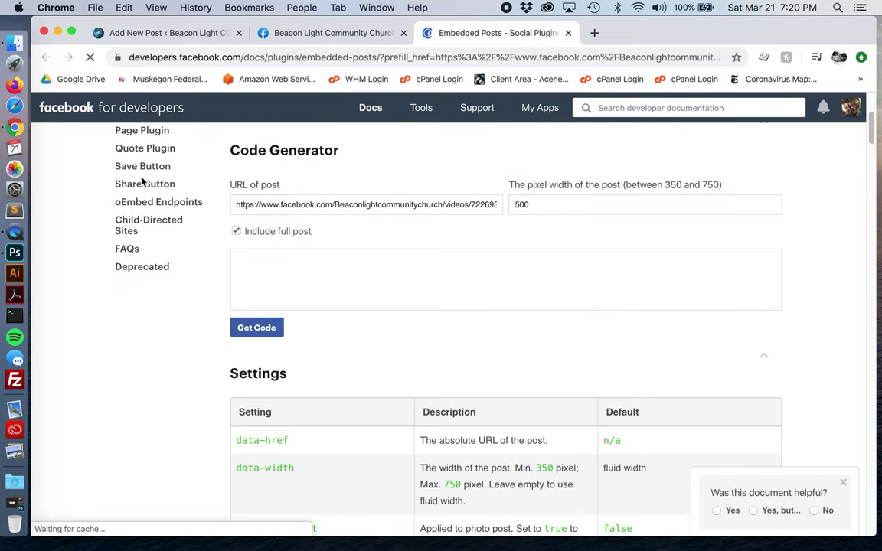
scroll(221, 246, "up", 2)
left_click(172, 181)
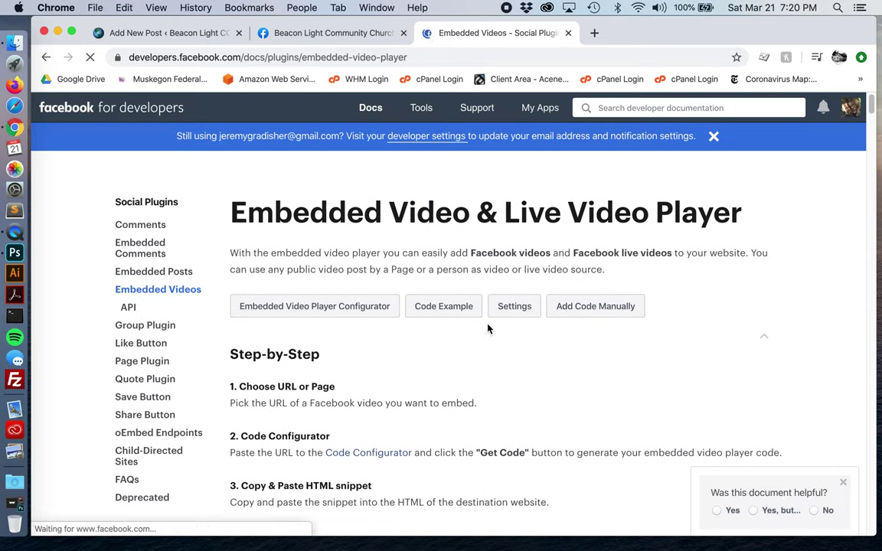
scroll(555, 354, "down", 5)
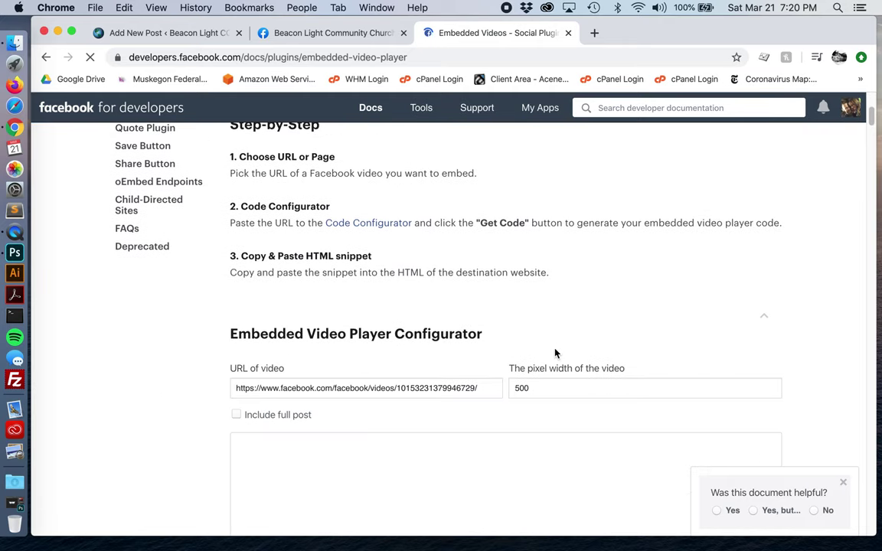
scroll(555, 354, "down", 3)
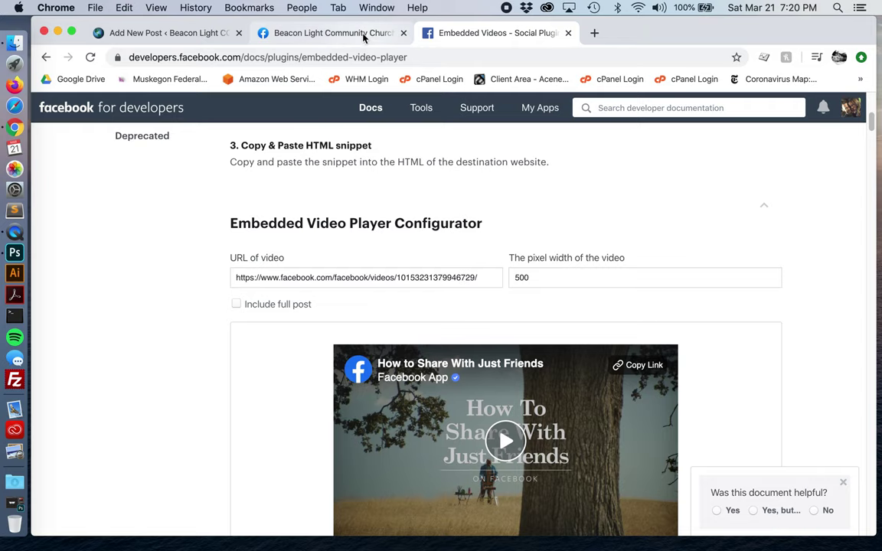
Step: Open the February 23 live video on its own Facebook page and copy its URL
left_click(333, 34)
mouse_move(544, 227)
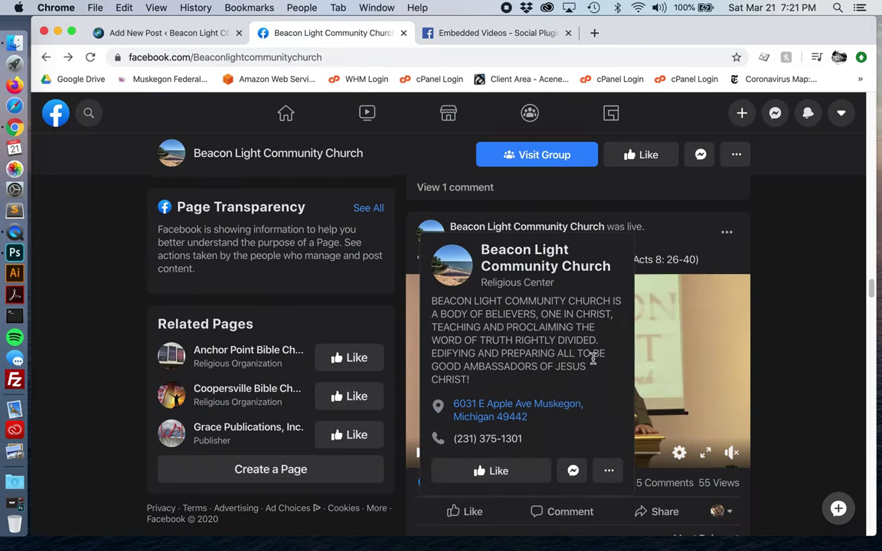
left_click(657, 366)
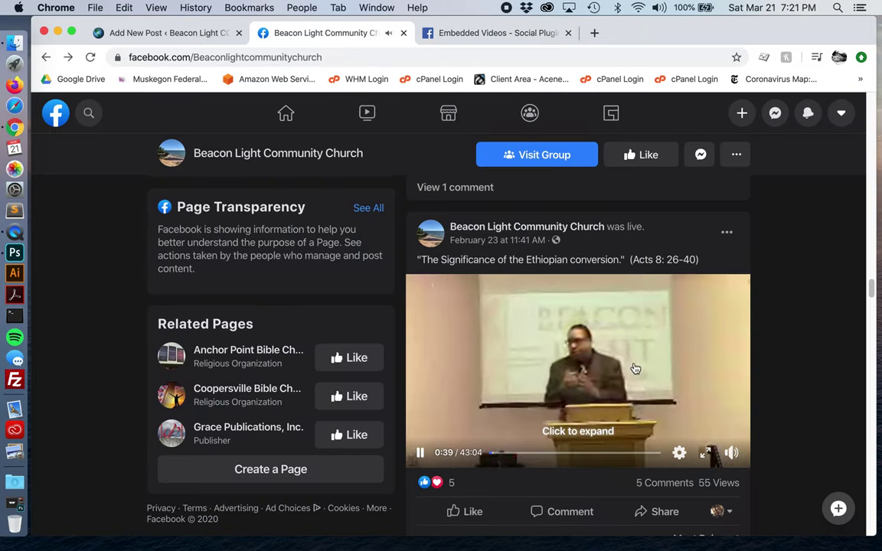
left_click(552, 412)
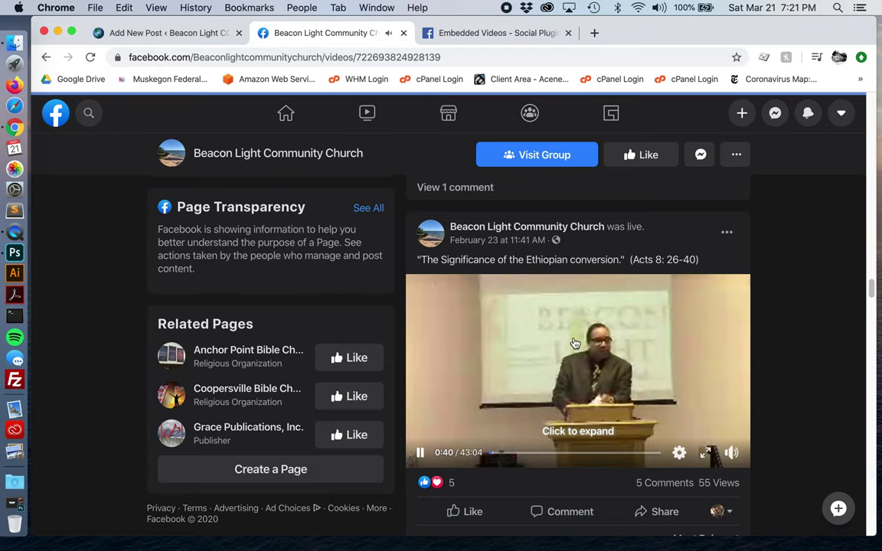
left_click(635, 353)
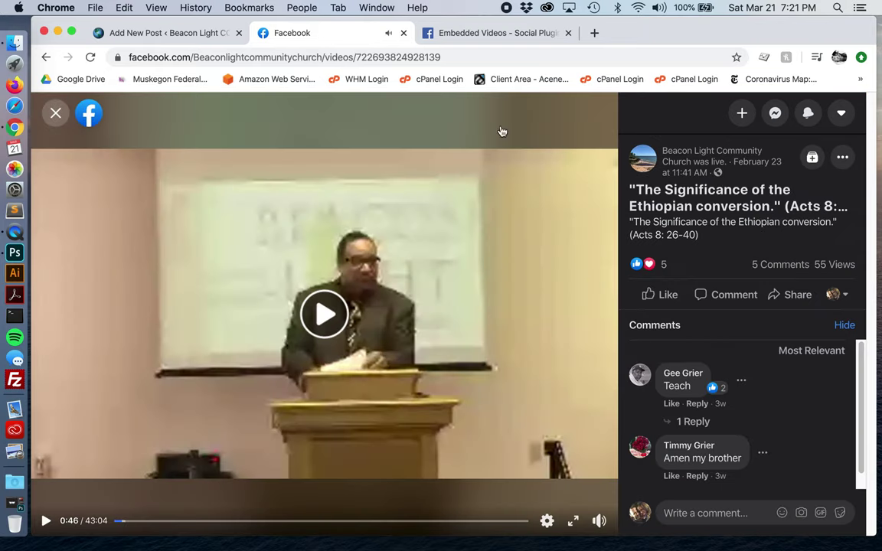
left_click(472, 58)
key("super+c")
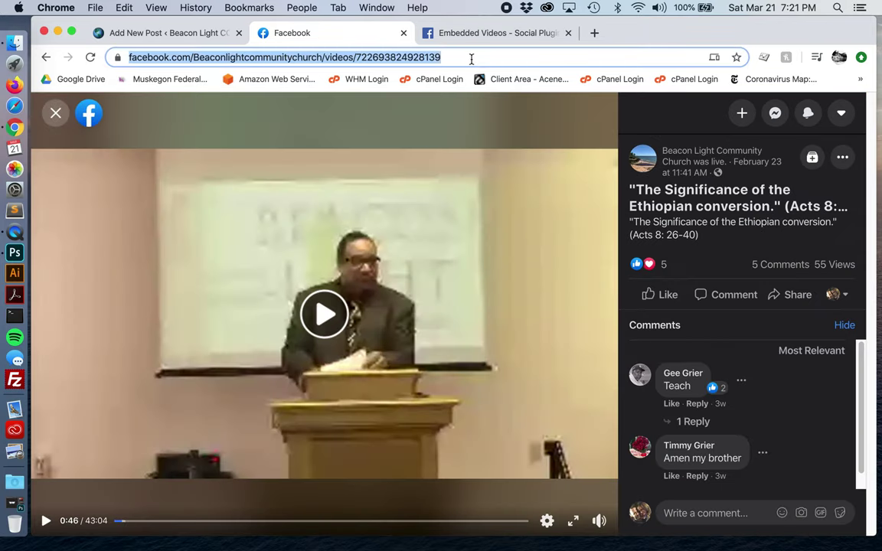
Step: Set the Embedded Video Player Configurator's video URL to the copied February 23 video address and load its preview
left_click(469, 32)
mouse_move(591, 230)
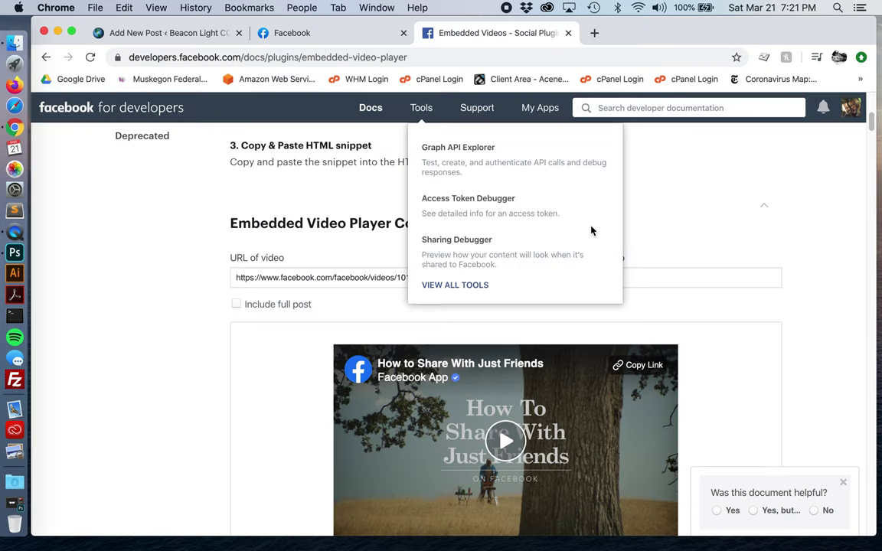
left_click_drag(490, 280, 270, 267)
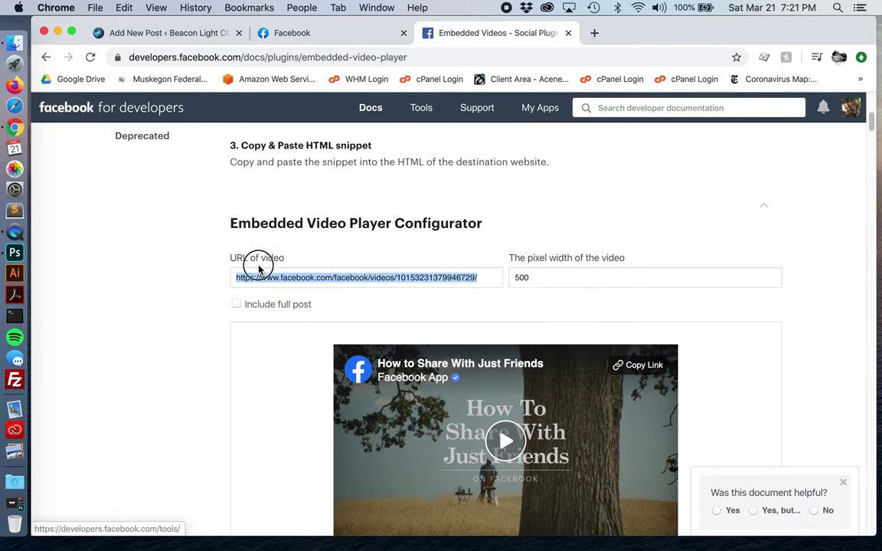
key("super+v")
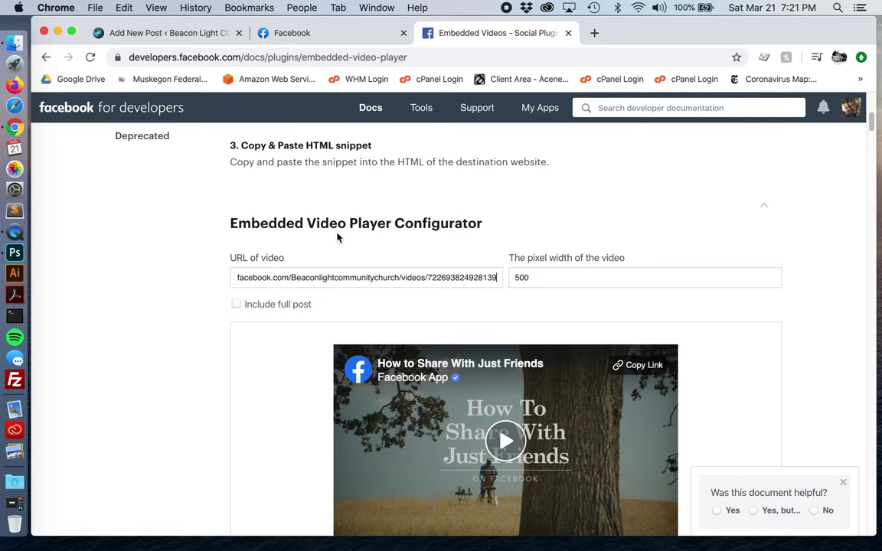
left_click(760, 258)
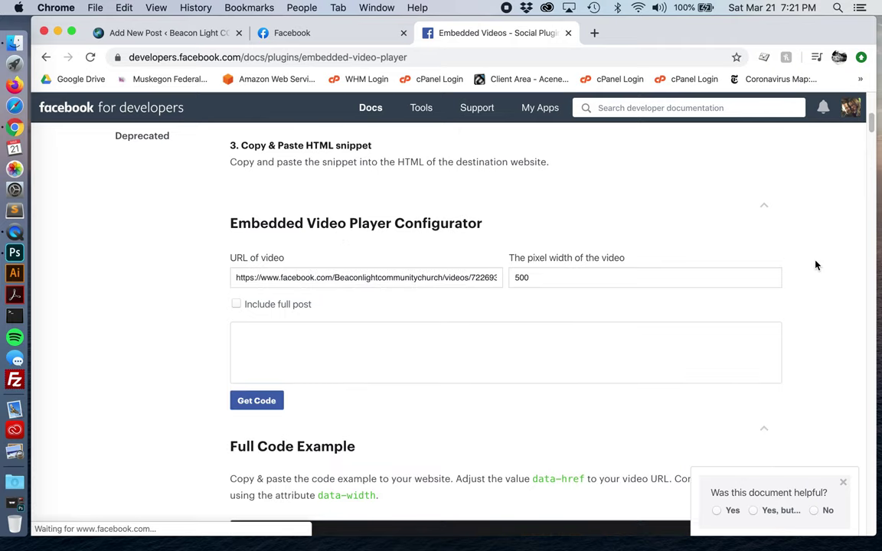
Step: Get the embed code for the video in its IFrame version and copy the whole snippet
scroll(847, 324, "down", 5)
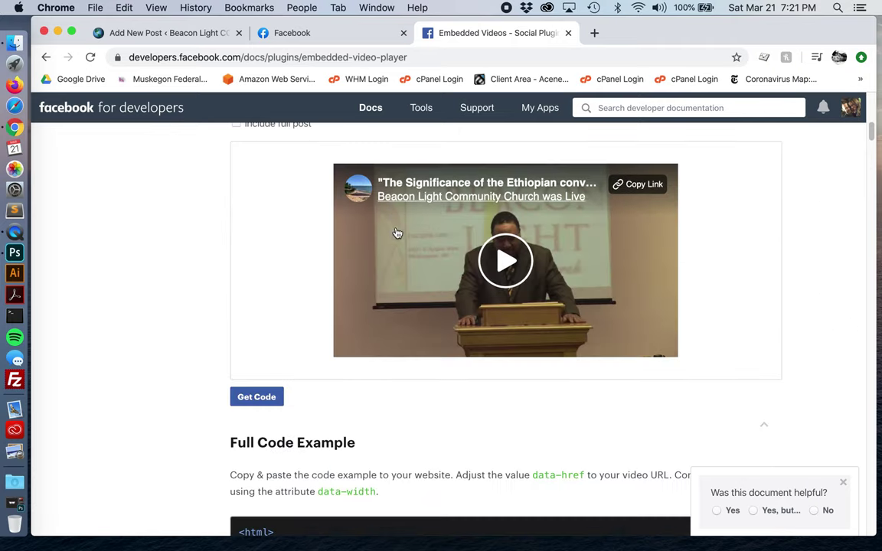
left_click(270, 397)
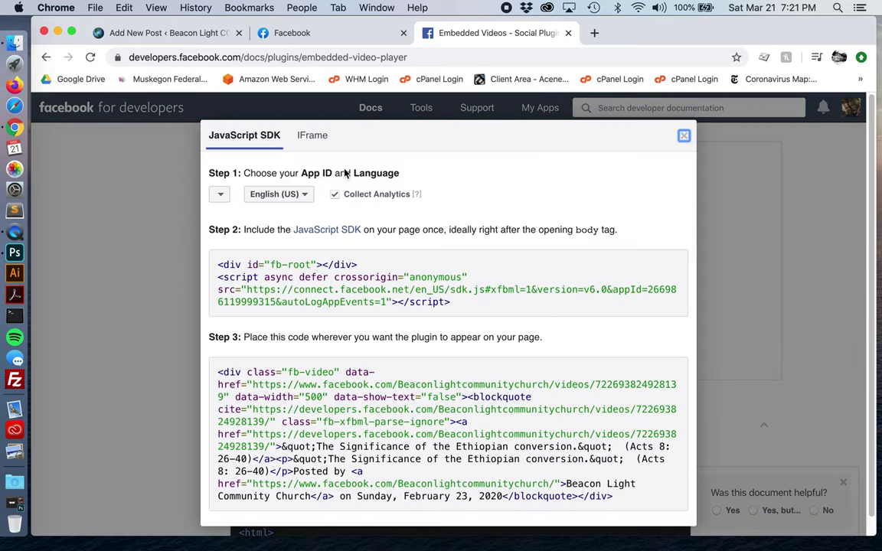
left_click(311, 135)
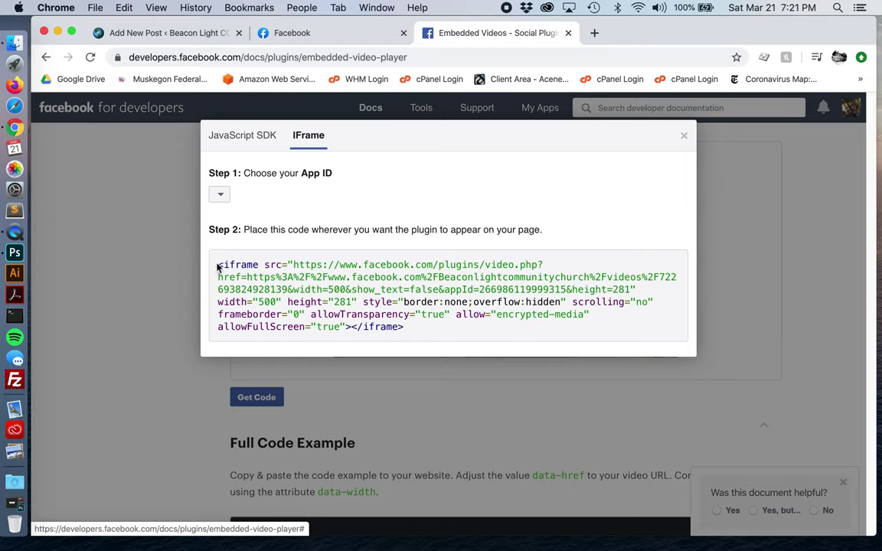
left_click_drag(219, 264, 448, 332)
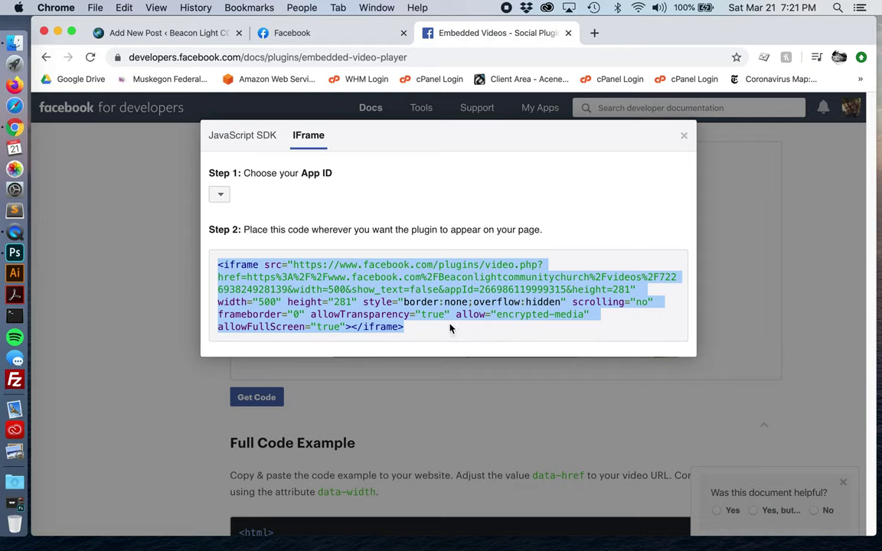
right_click(342, 287)
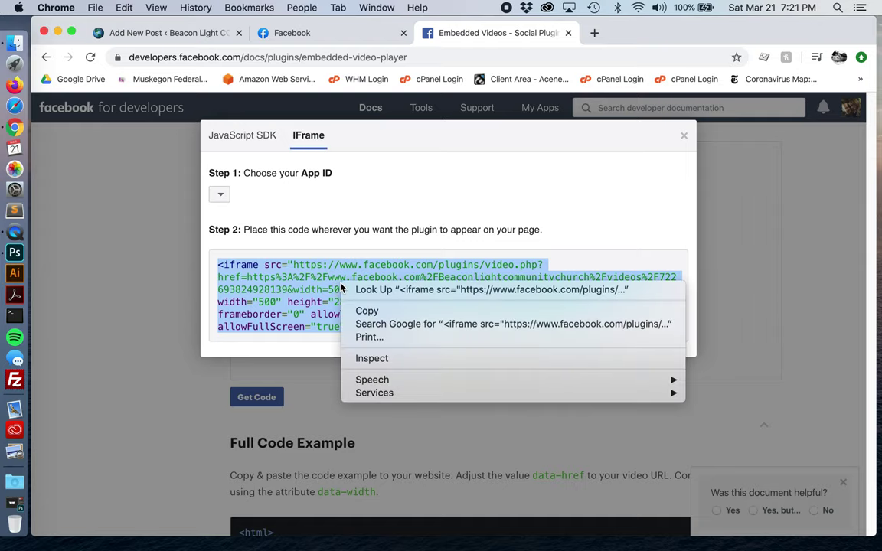
left_click(437, 310)
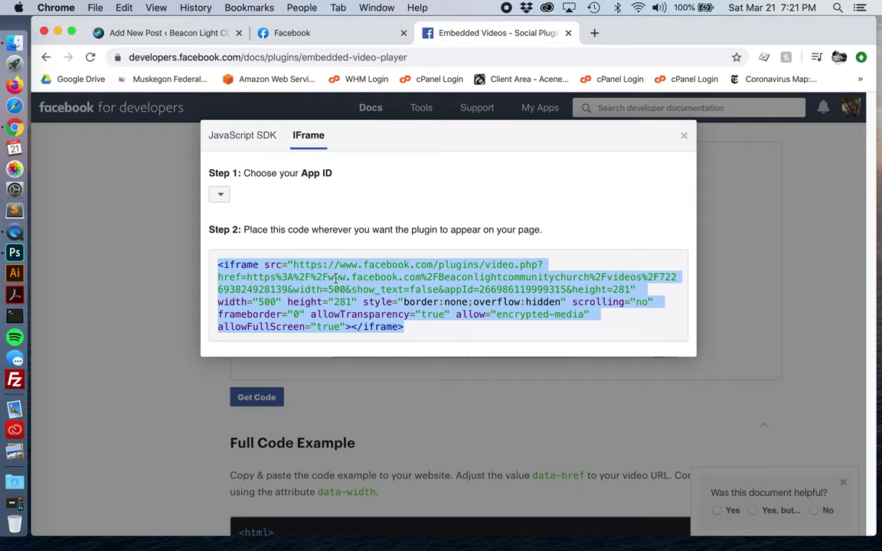
Step: Return to the WordPress post and paste the iframe code between the <center> tags of the Custom HTML block
left_click(292, 32)
left_click(187, 33)
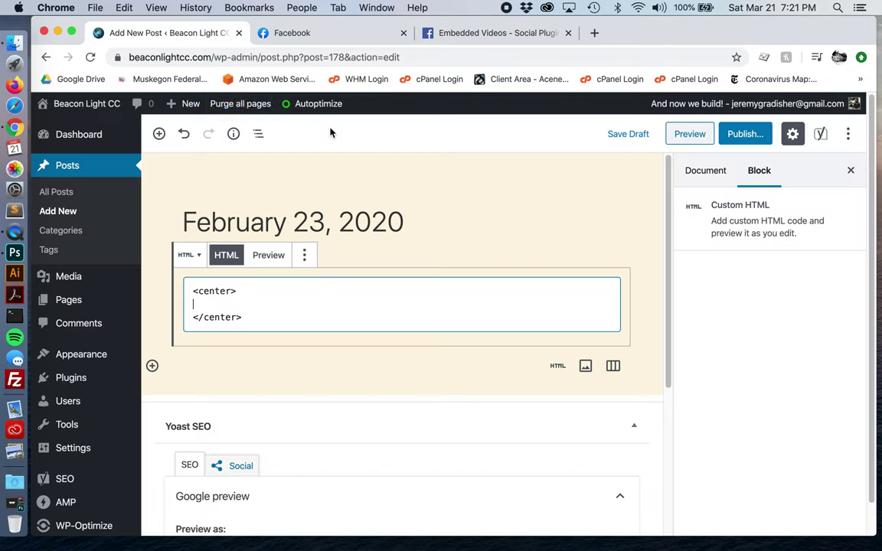
key("super+v")
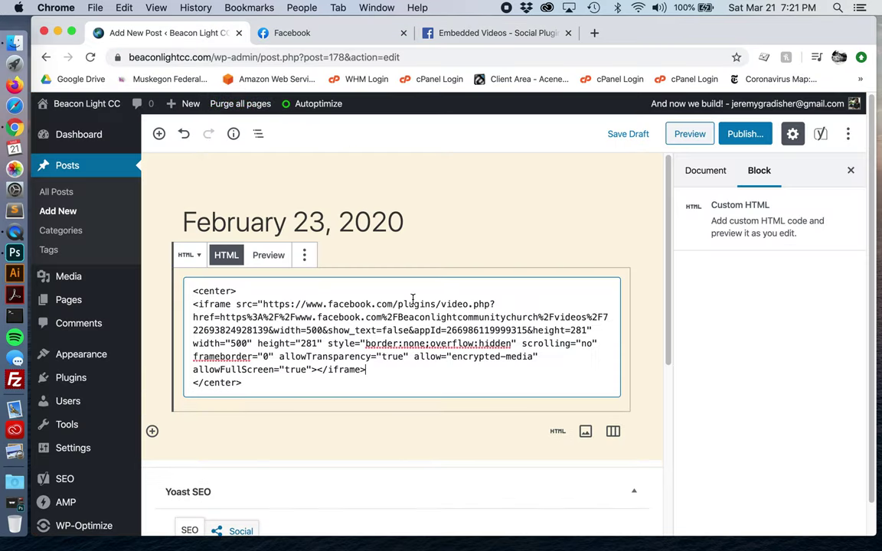
scroll(517, 300, "down", 3)
scroll(518, 300, "up", 3)
Step: Edit the Yoast SEO snippet and set its meta description to "Febraury 23, 2020 sermon from Beacon Light Community Church"
scroll(519, 300, "down", 10)
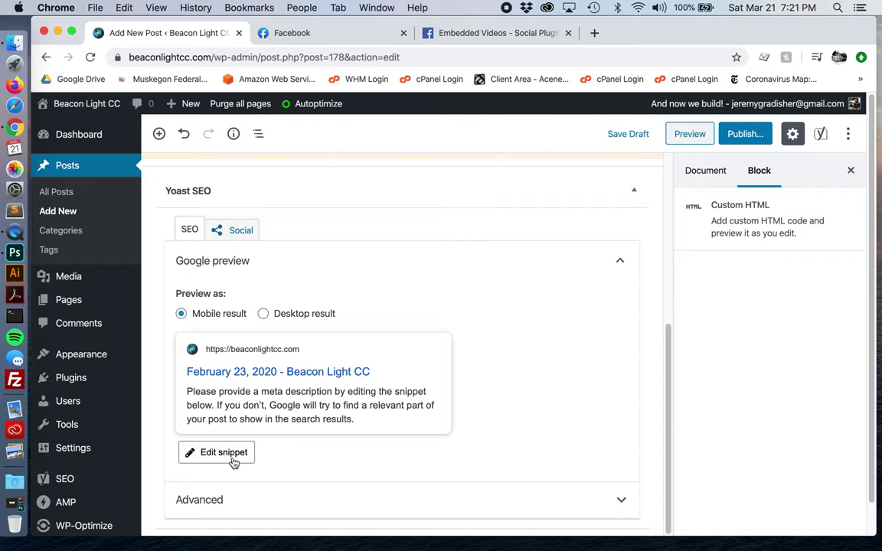
left_click(234, 454)
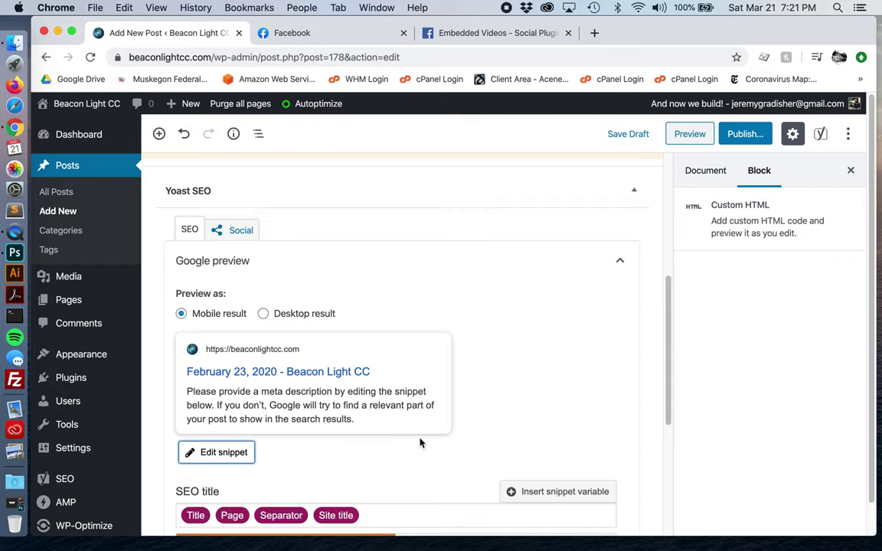
scroll(484, 417, "down", 5)
scroll(485, 416, "down", 3)
scroll(485, 412, "up", 1)
scroll(485, 414, "down", 2)
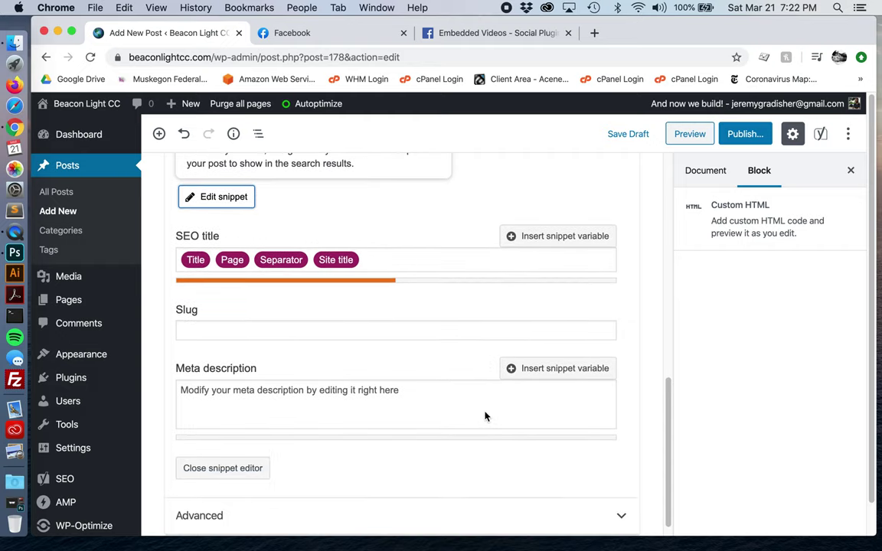
scroll(371, 416, "up", 6)
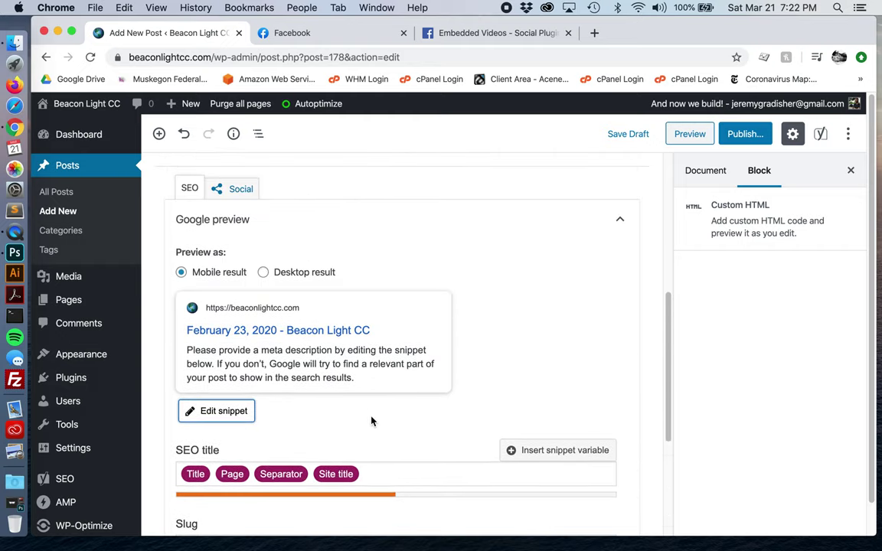
scroll(371, 421, "down", 6)
scroll(371, 421, "up", 2)
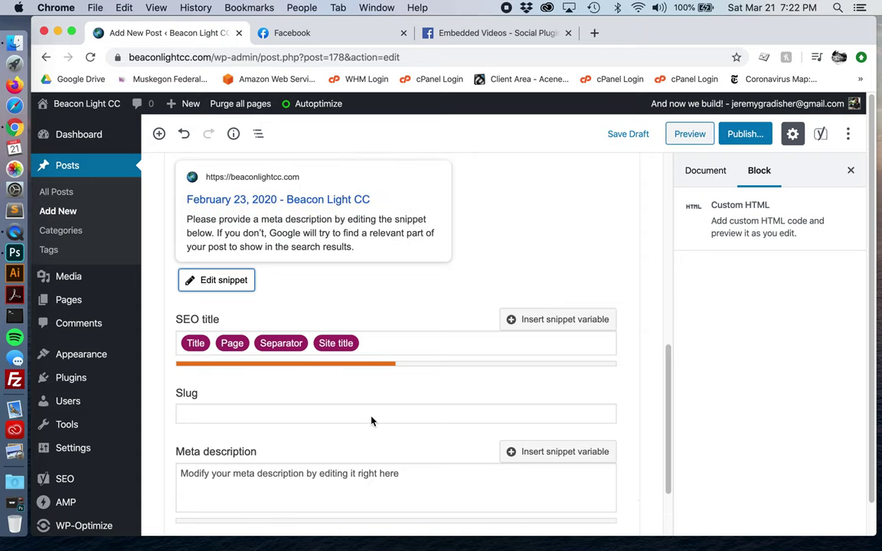
scroll(371, 420, "down", 3)
left_click(369, 379)
type("F")
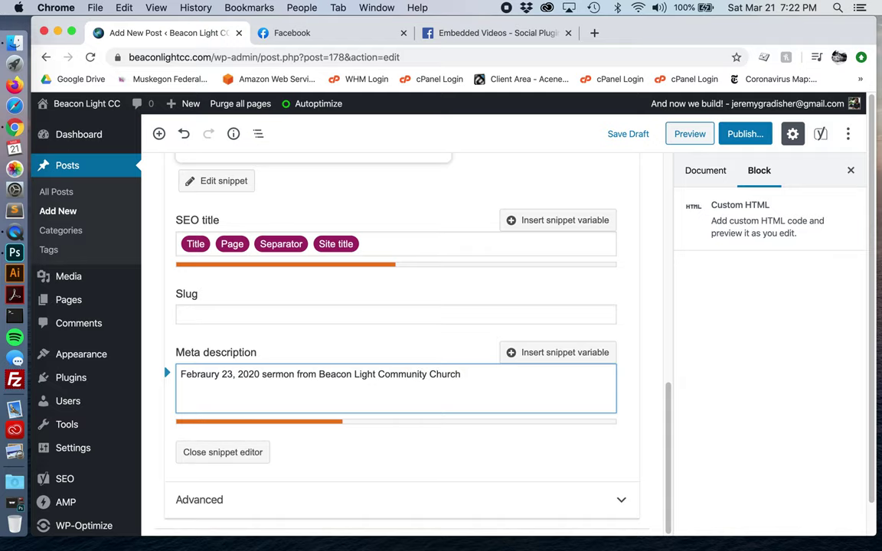
Step: Publish the February 23, 2020 post publicly and immediately, confirming the pre-publish check
scroll(622, 399, "up", 10)
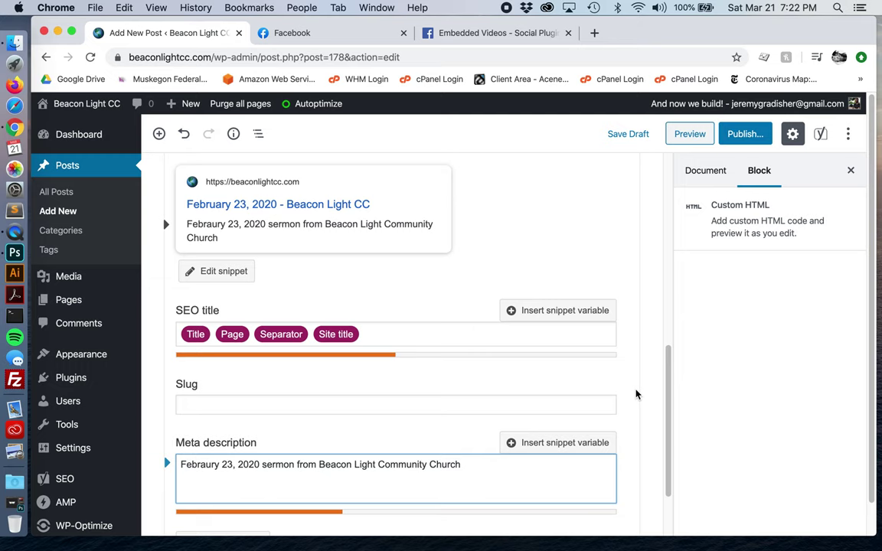
left_click(744, 134)
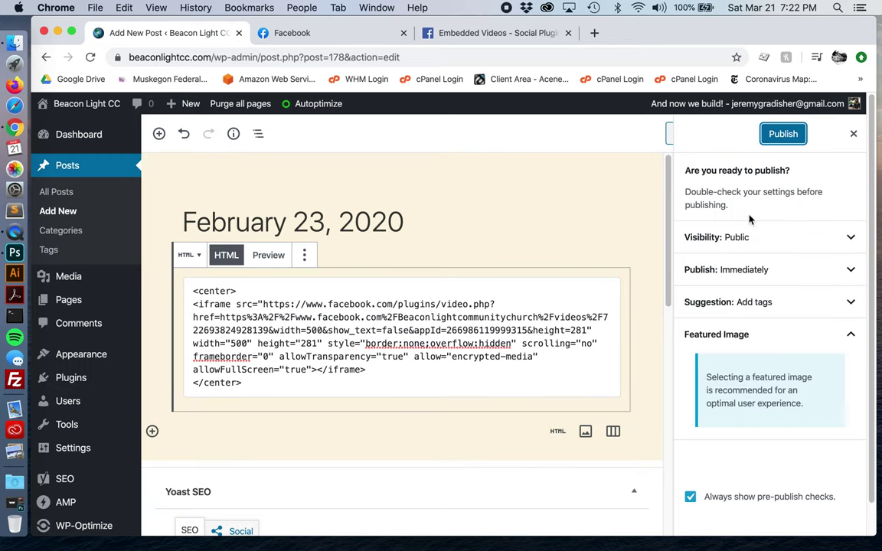
left_click(783, 135)
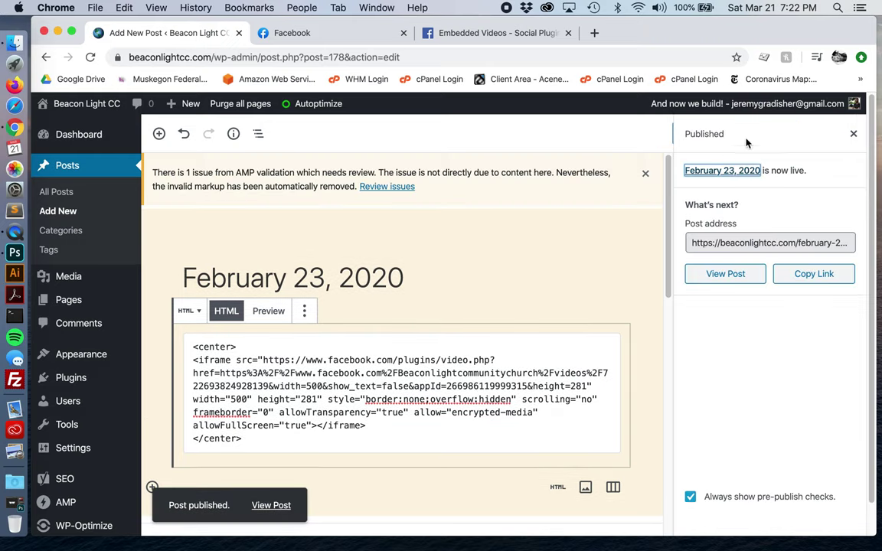
Step: View the published post and test its embedded video by playing it, skipping to about 26:18 and pausing
left_click(725, 277)
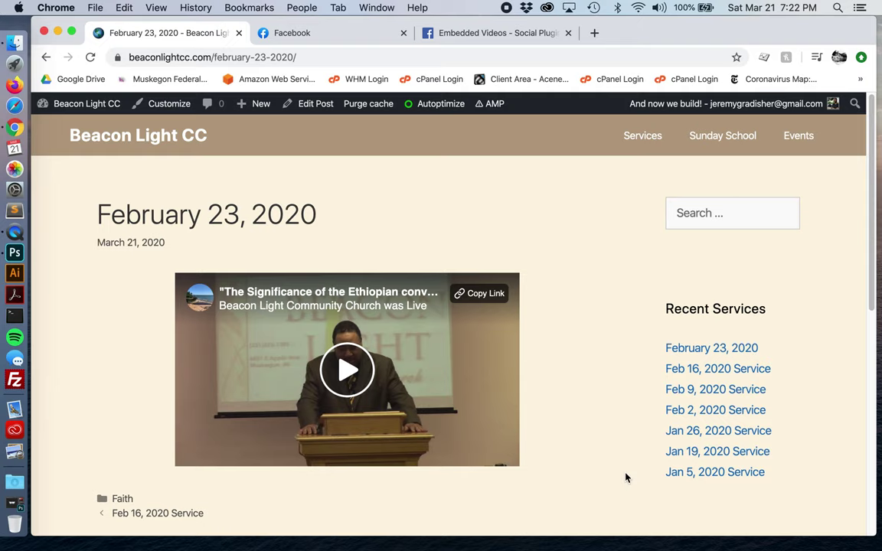
scroll(628, 475, "down", 3)
scroll(631, 474, "up", 3)
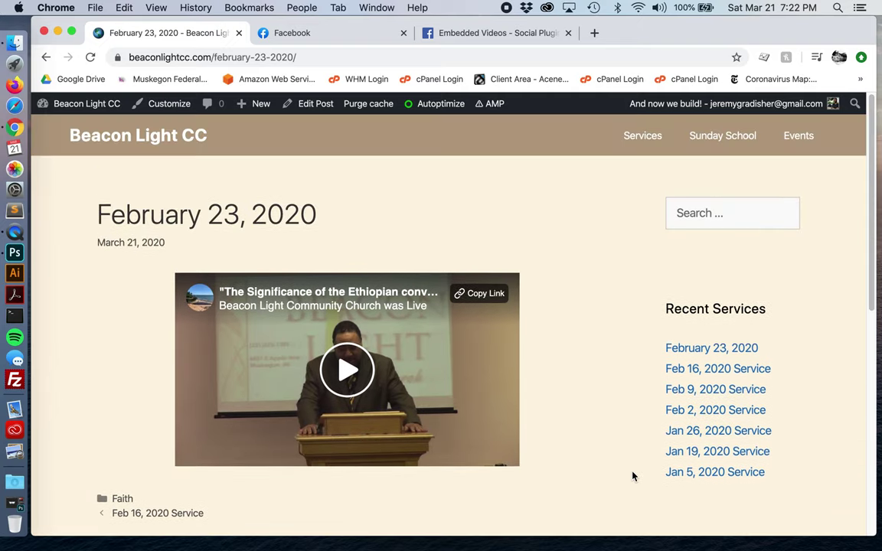
left_click(367, 377)
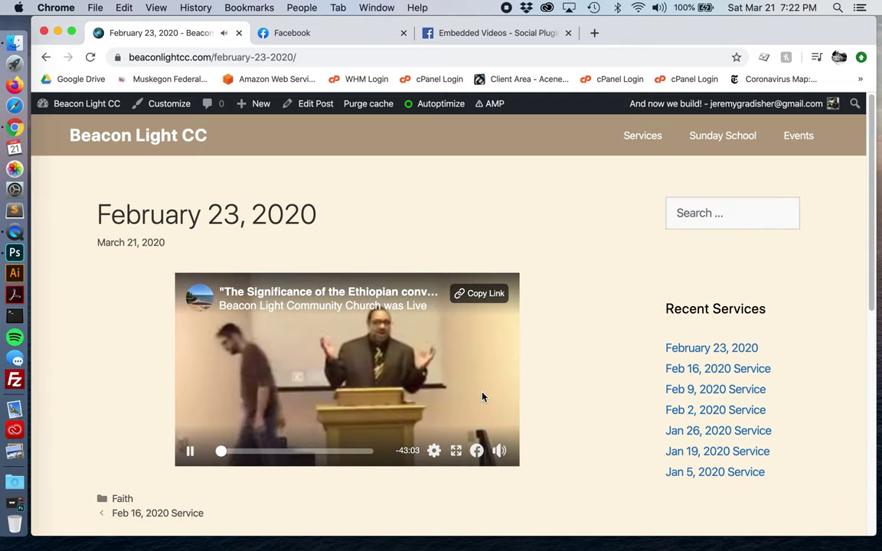
left_click_drag(222, 451, 320, 452)
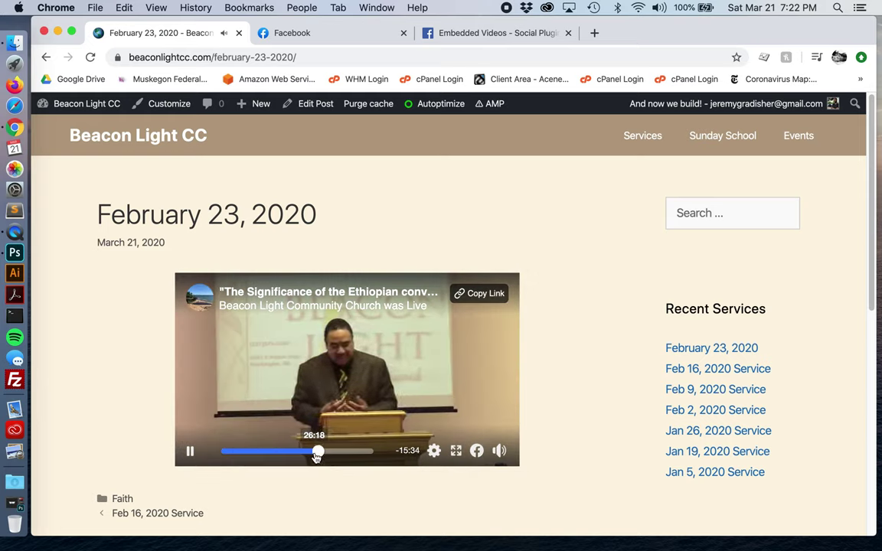
left_click(190, 451)
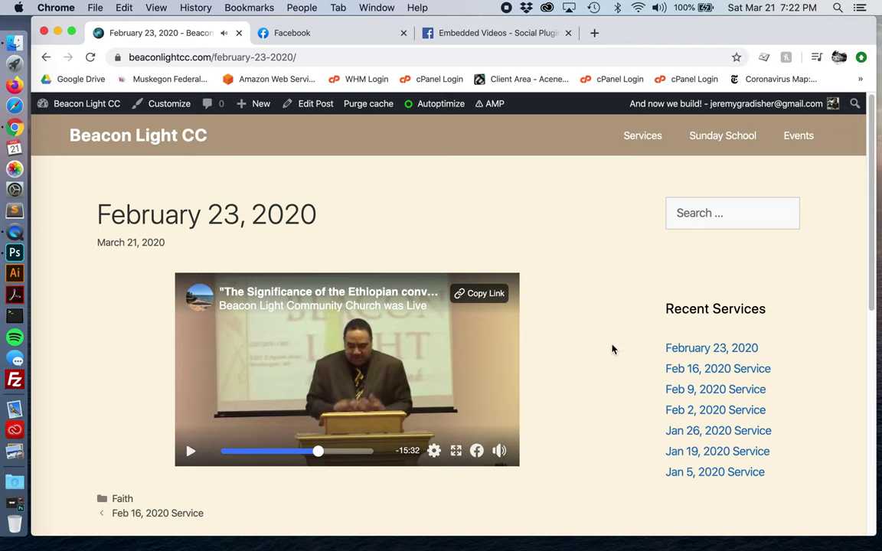
Step: Open the February 23, 2020 post from the Recent Services list on the site
scroll(611, 349, "down", 1)
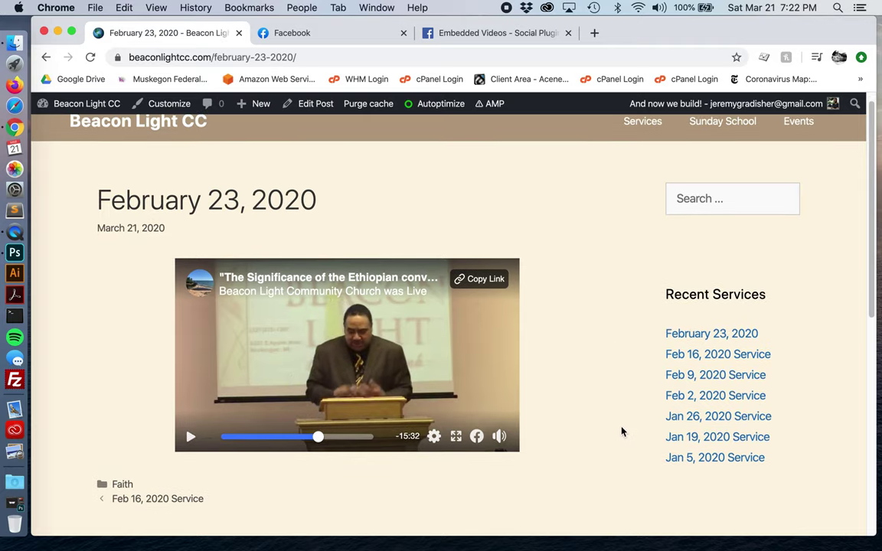
scroll(624, 429, "down", 5)
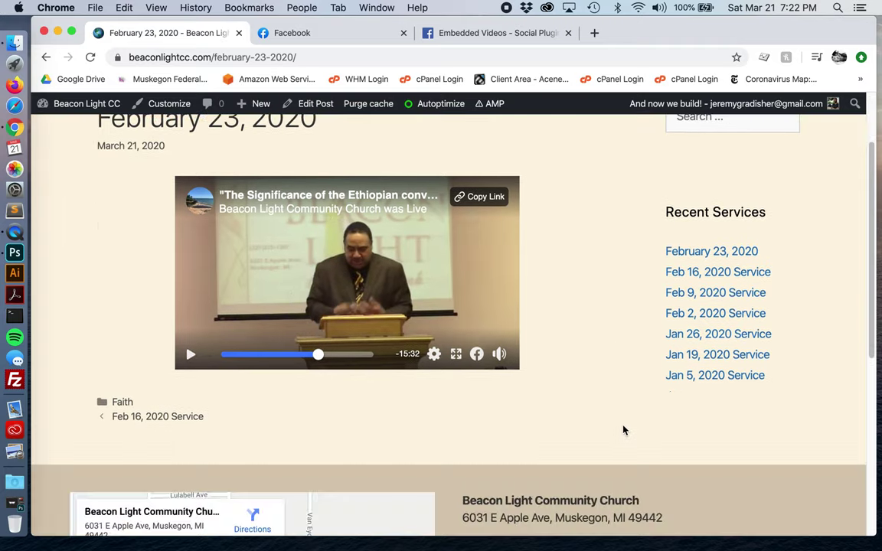
left_click(720, 256)
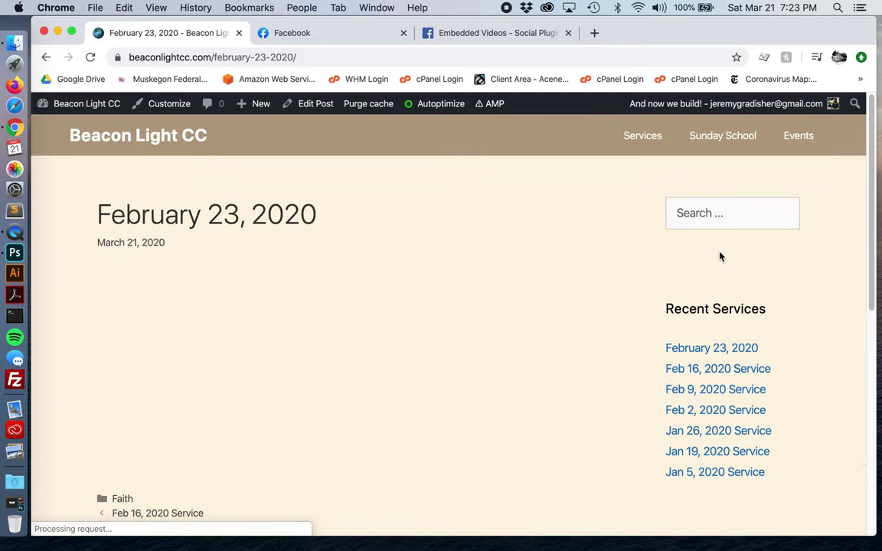
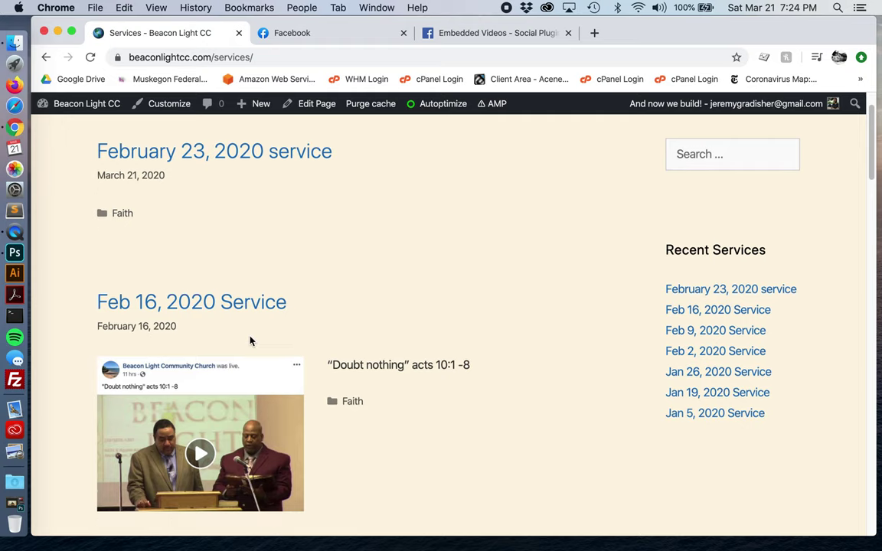
Step: Compare the entries on the Services page, then open the February 23, 2020 service post for editing
scroll(252, 276, "down", 6)
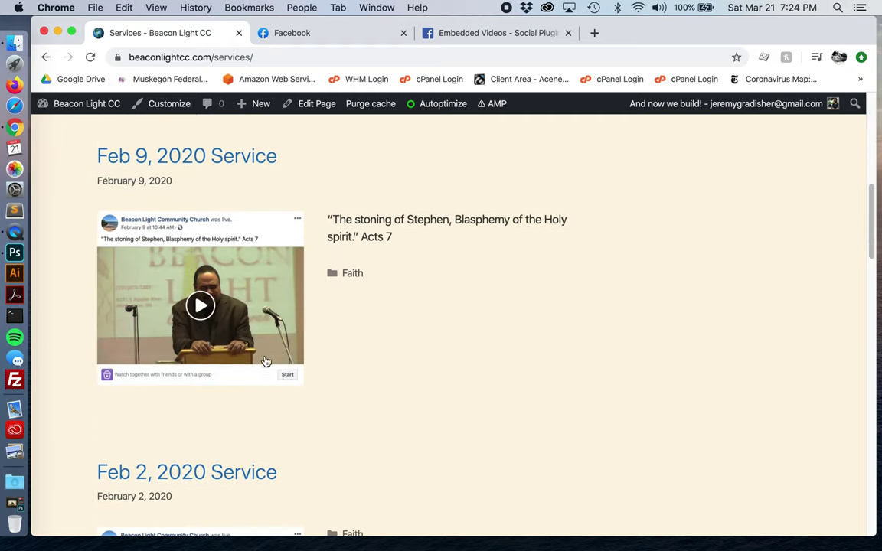
scroll(298, 367, "up", 5)
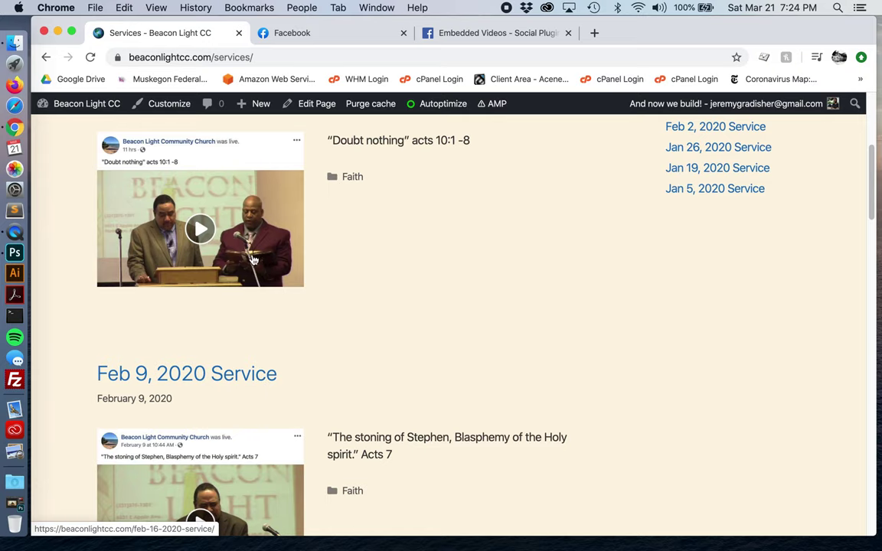
scroll(249, 249, "up", 7)
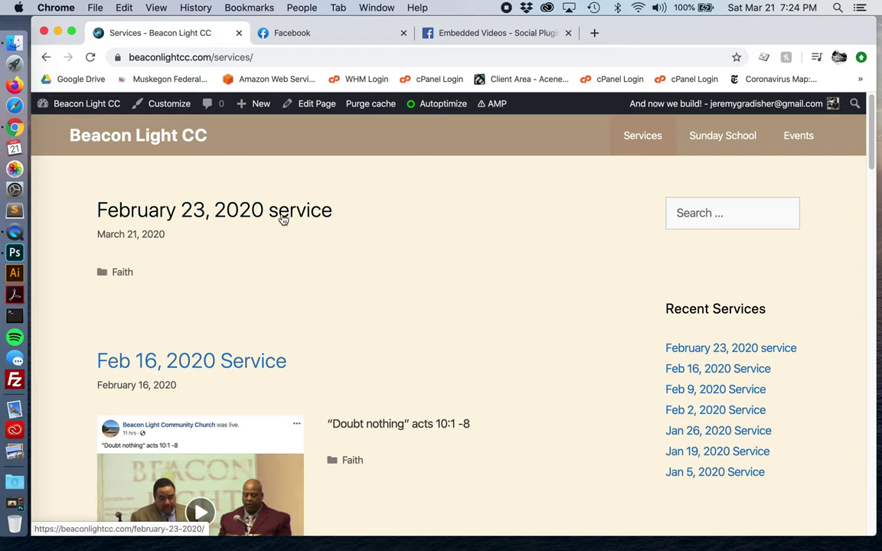
left_click(211, 218)
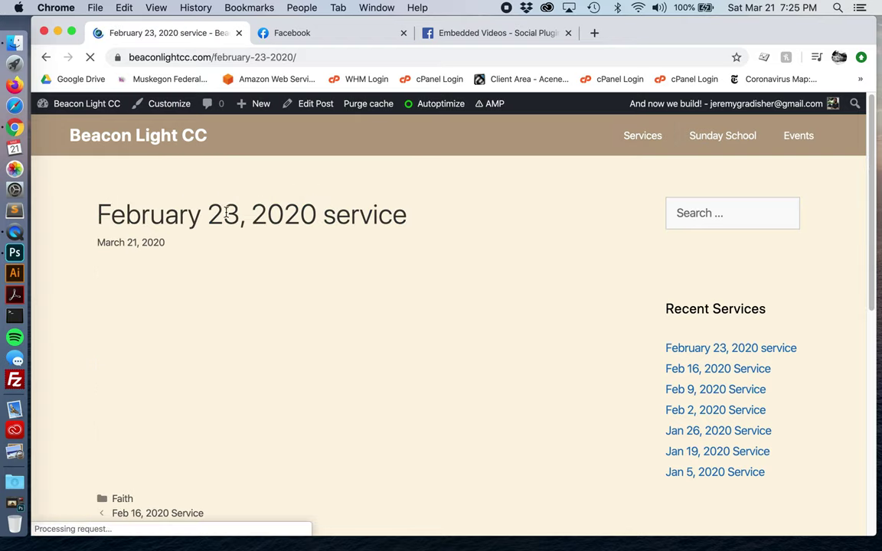
left_click(320, 107)
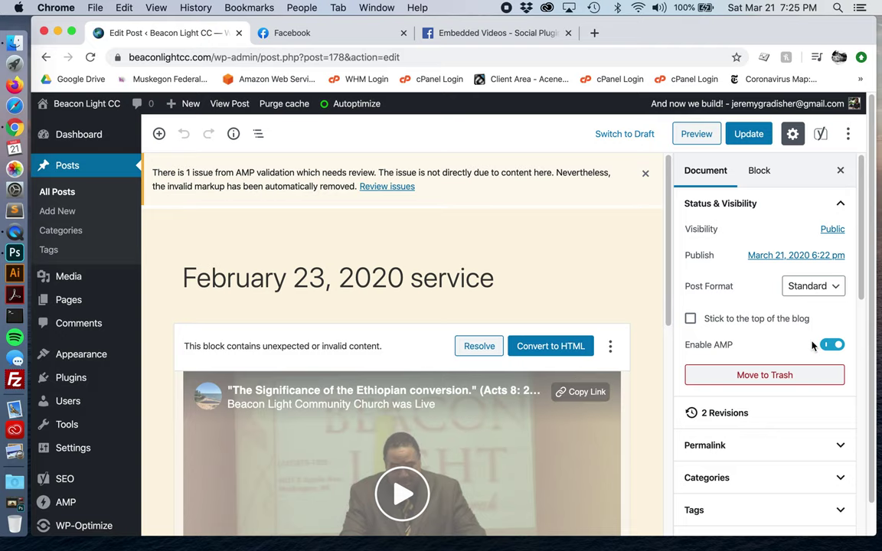
scroll(758, 368, "down", 5)
left_click(763, 422)
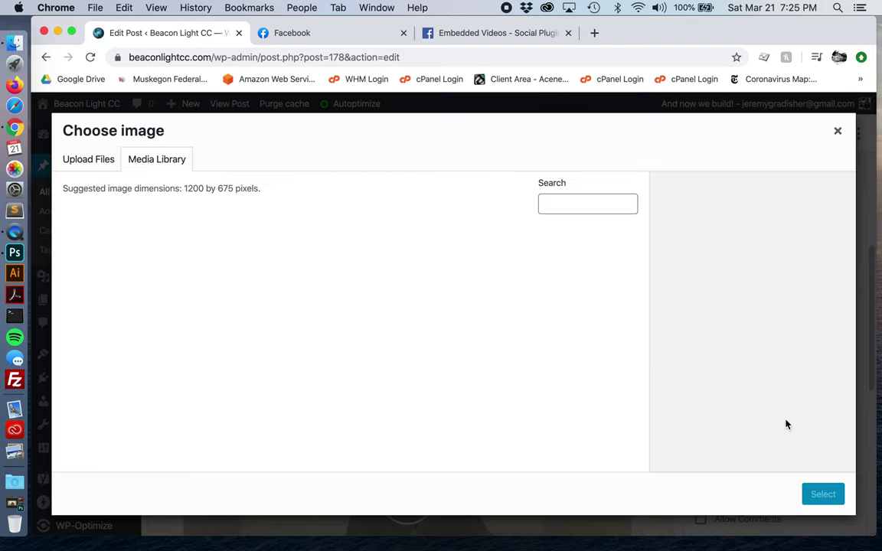
left_click(841, 132)
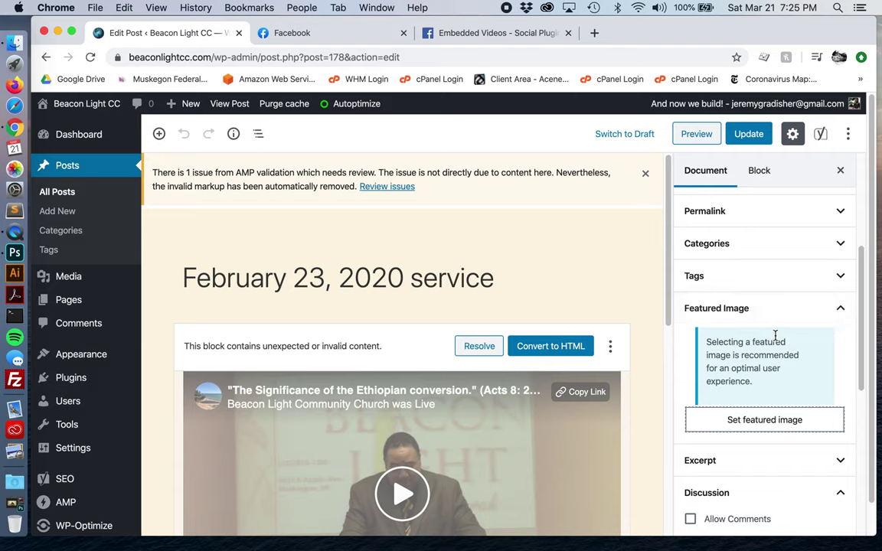
scroll(776, 340, "up", 4)
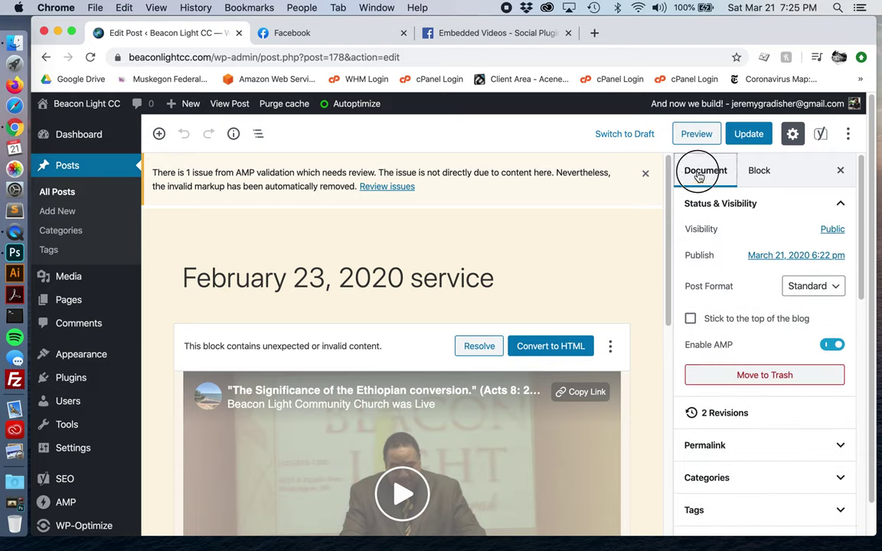
scroll(781, 409, "down", 2)
scroll(782, 408, "down", 1)
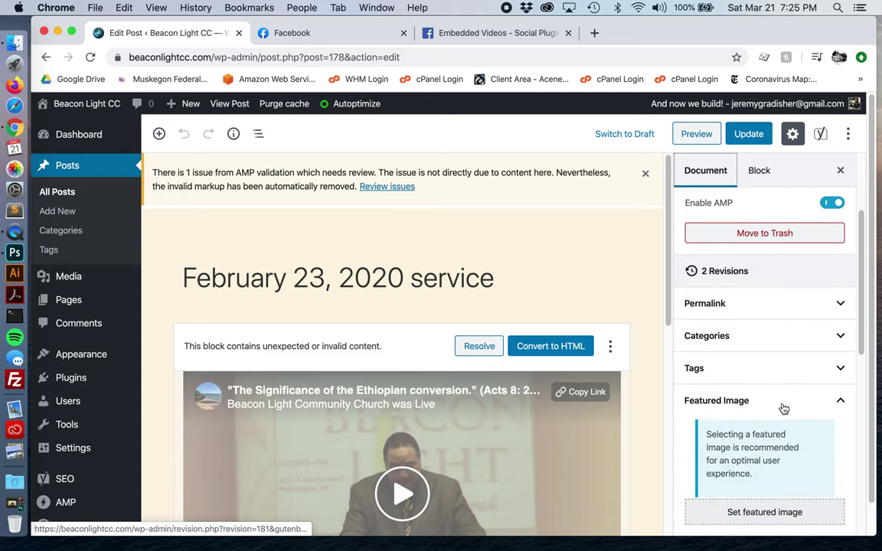
left_click(839, 372)
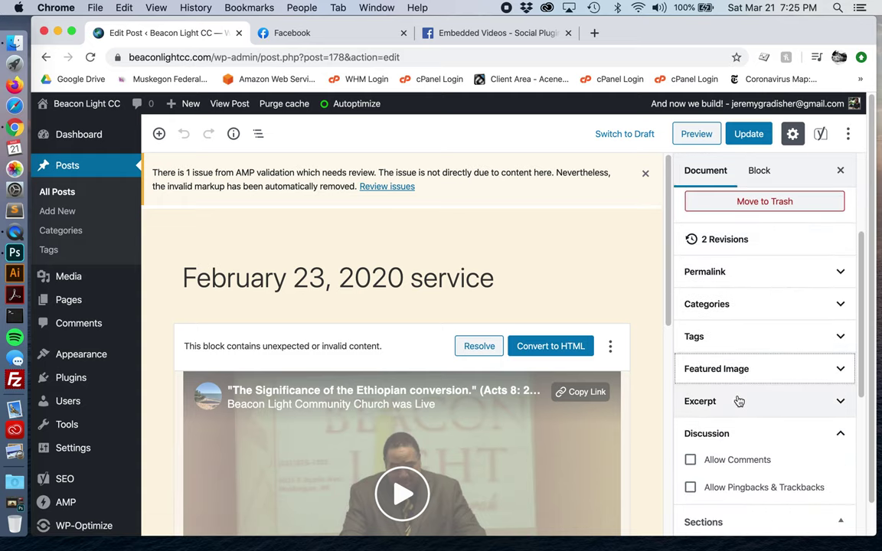
left_click(842, 370)
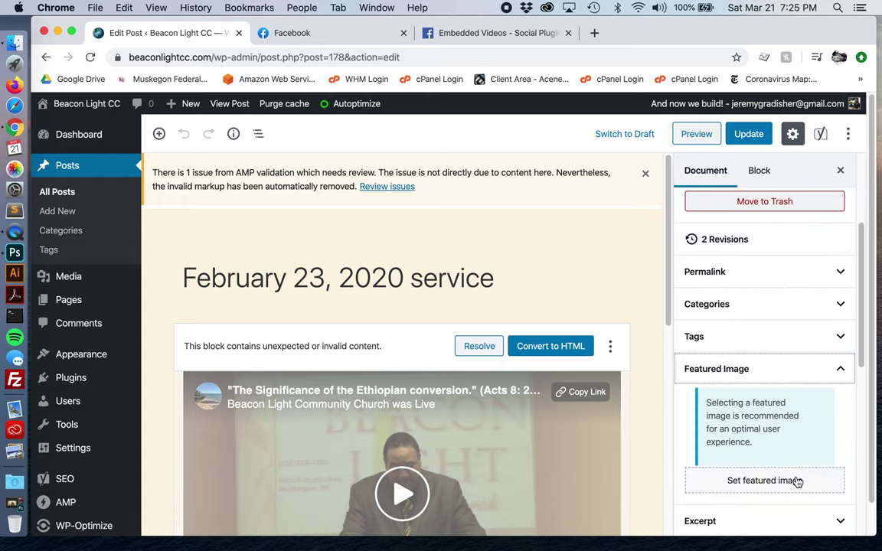
Step: Upload feb-23-2020.jpg from the Desktop as the candidate for the post's featured image
scroll(824, 441, "down", 1)
left_click(787, 414)
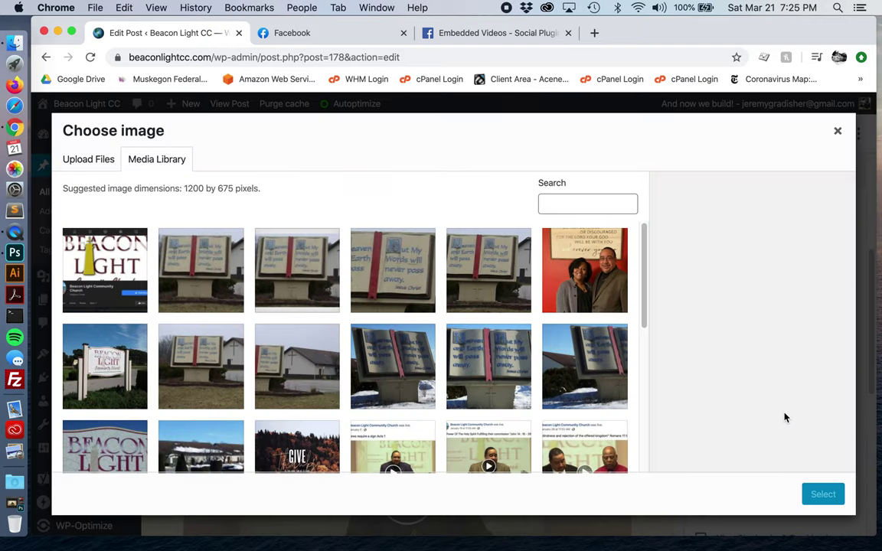
left_click(94, 161)
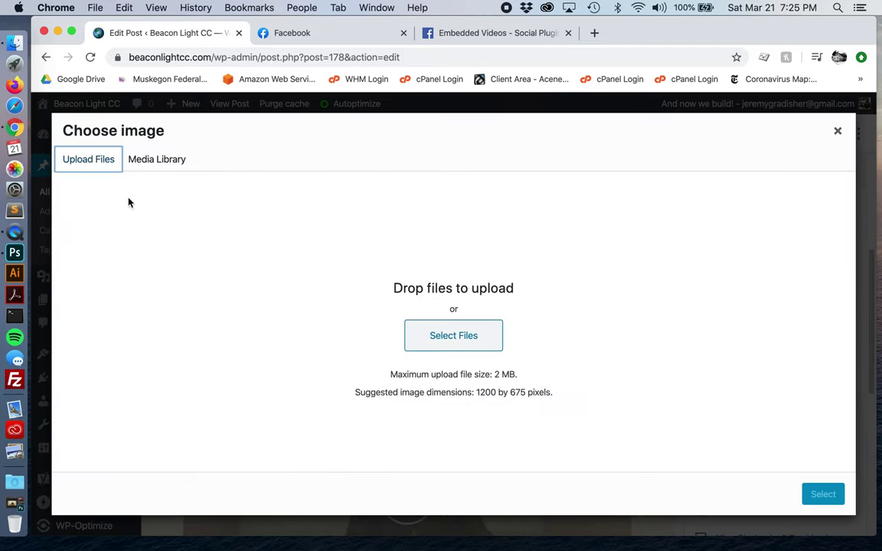
left_click(454, 340)
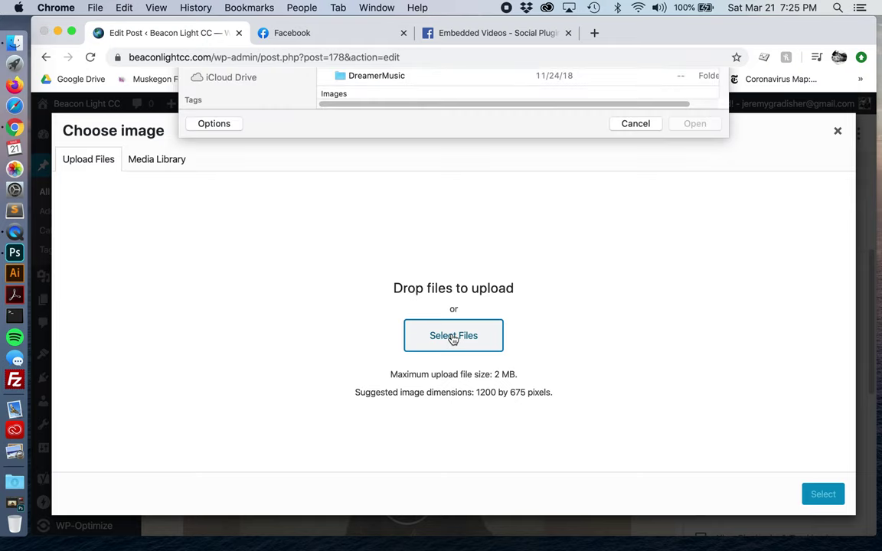
scroll(455, 224, "down", 3)
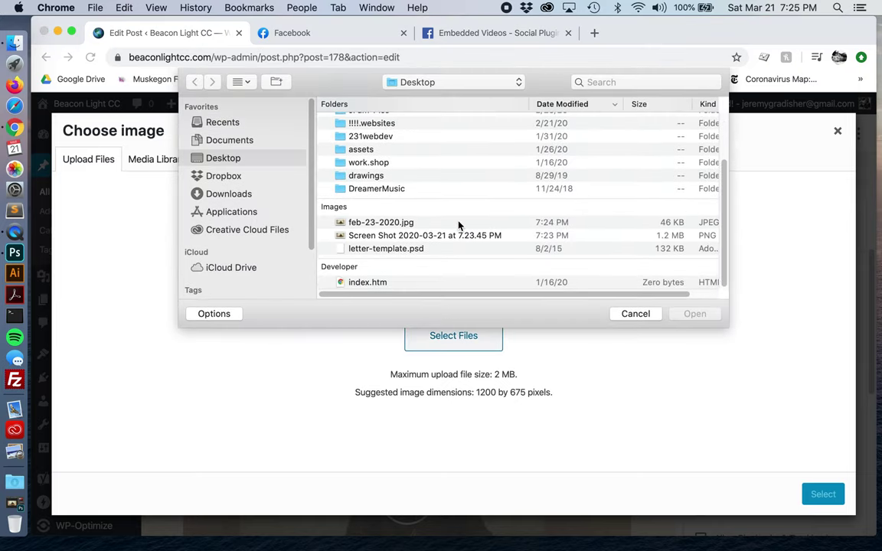
left_click(380, 222)
left_click(694, 313)
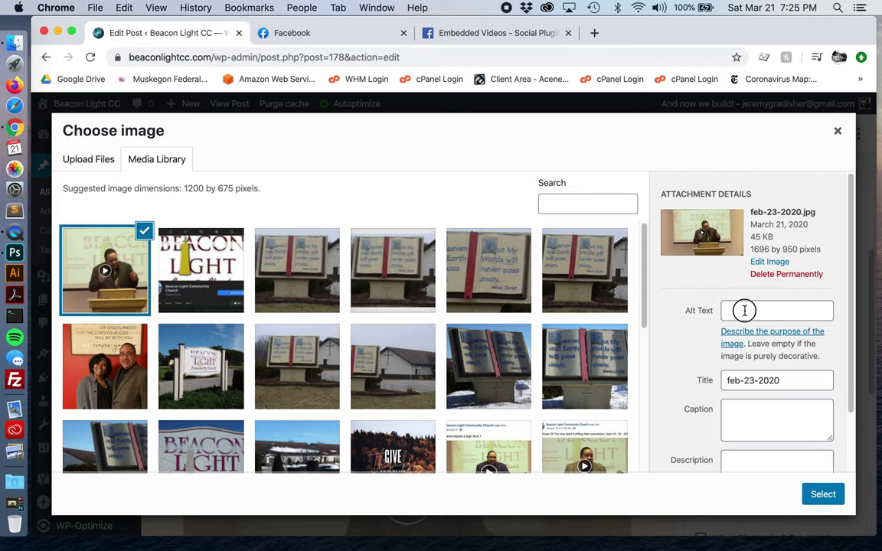
Step: Give the uploaded image the alt text "Feb 23, 2020 screenshot", set it as the featured image and update the post
left_click(744, 310)
type("Feb 23, 2020 screenshot")
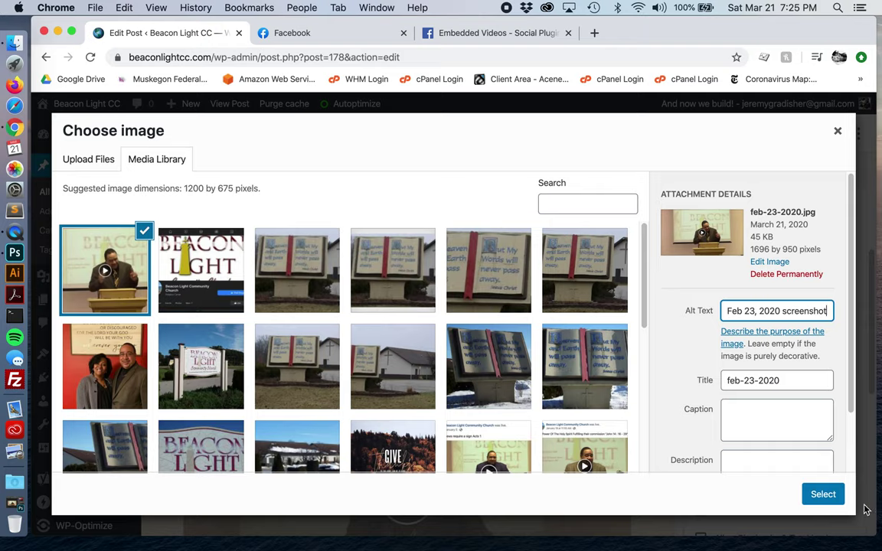
left_click(819, 492)
scroll(789, 352, "up", 5)
left_click(747, 133)
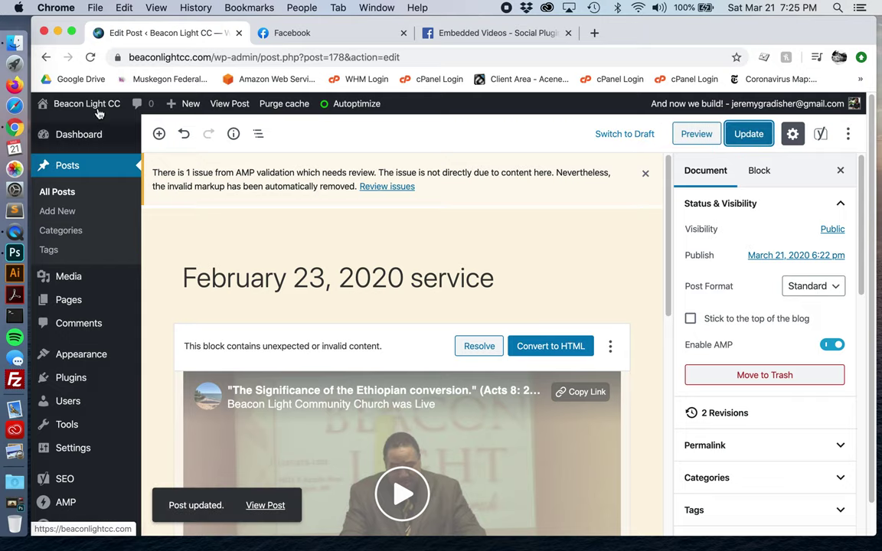
Step: View the site's Services page and compare the February 23, 2020 entry with the Feb 16, 2020 entry
left_click(76, 125)
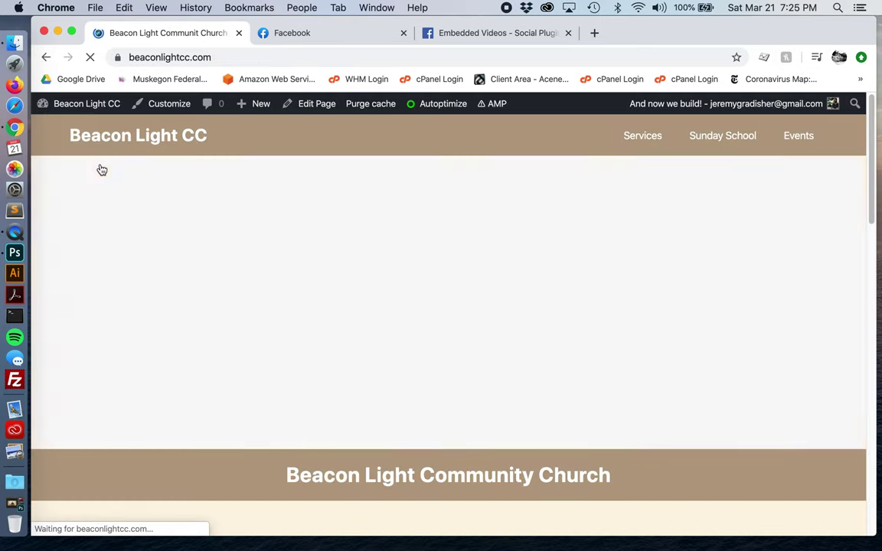
left_click(659, 138)
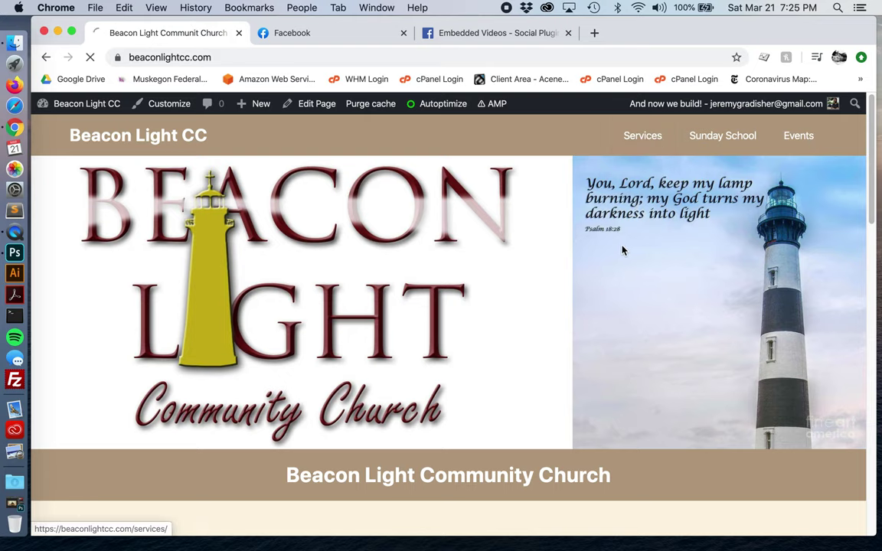
scroll(647, 340, "down", 1)
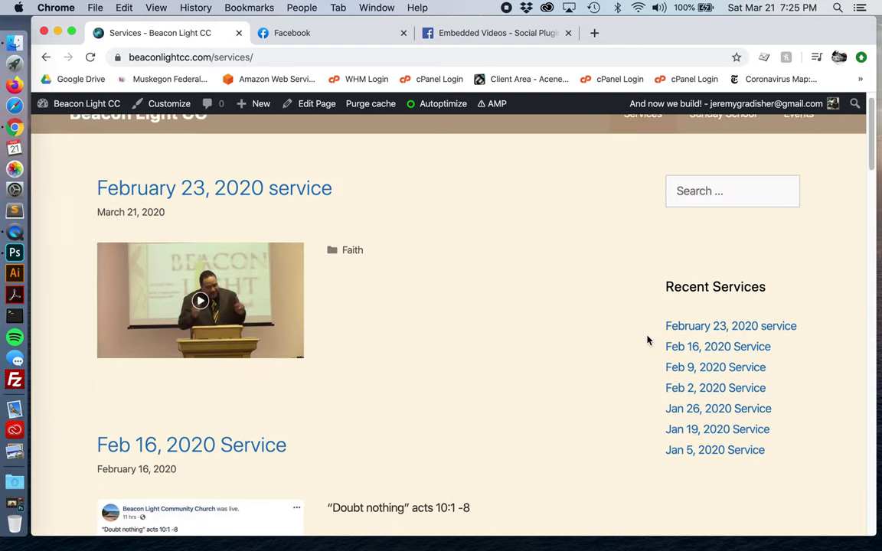
scroll(647, 340, "down", 3)
scroll(398, 409, "up", 1)
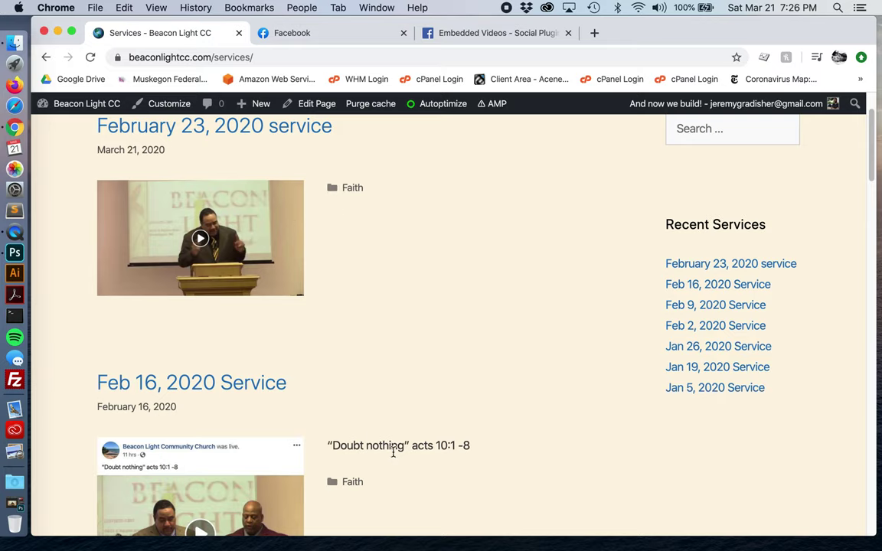
scroll(388, 435, "down", 1)
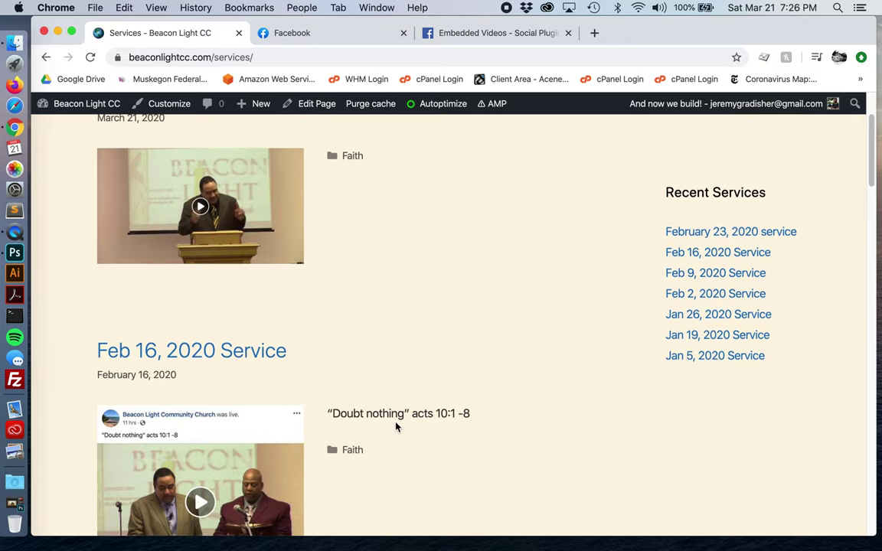
scroll(396, 425, "up", 3)
scroll(396, 425, "down", 1)
Step: Open the Feb 16, 2020 Service post in the editor and examine its description text and its video block's HTML code
left_click(247, 427)
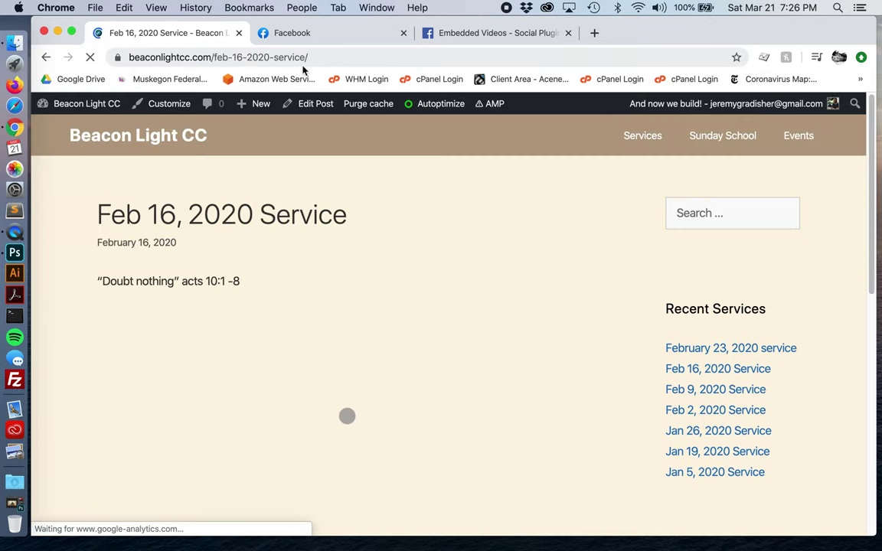
left_click(307, 103)
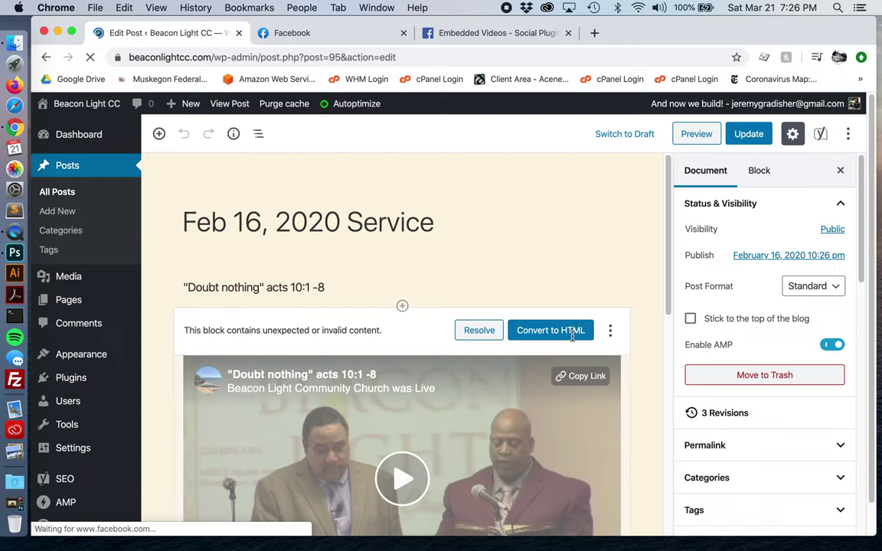
left_click(572, 334)
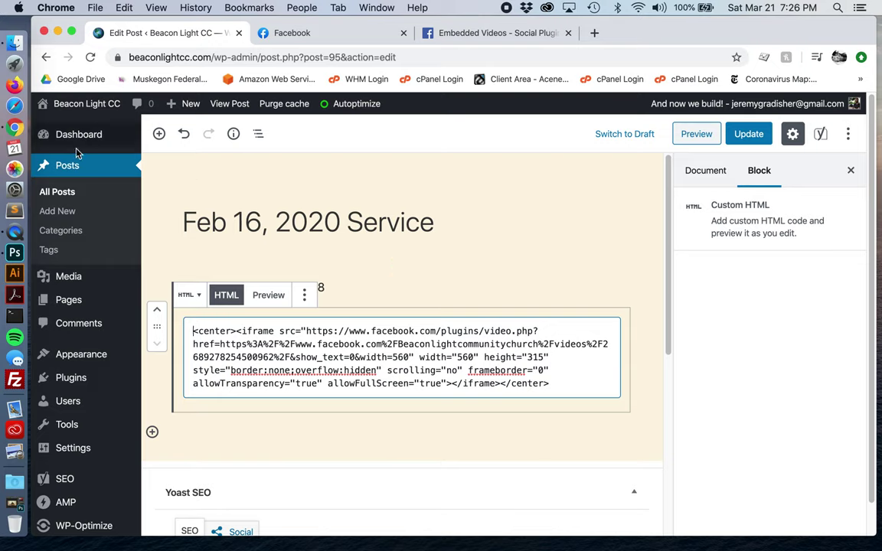
Step: Leave the Feb 16 post without saving and open the February 23, 2020 service post from the posts list for editing
left_click(61, 193)
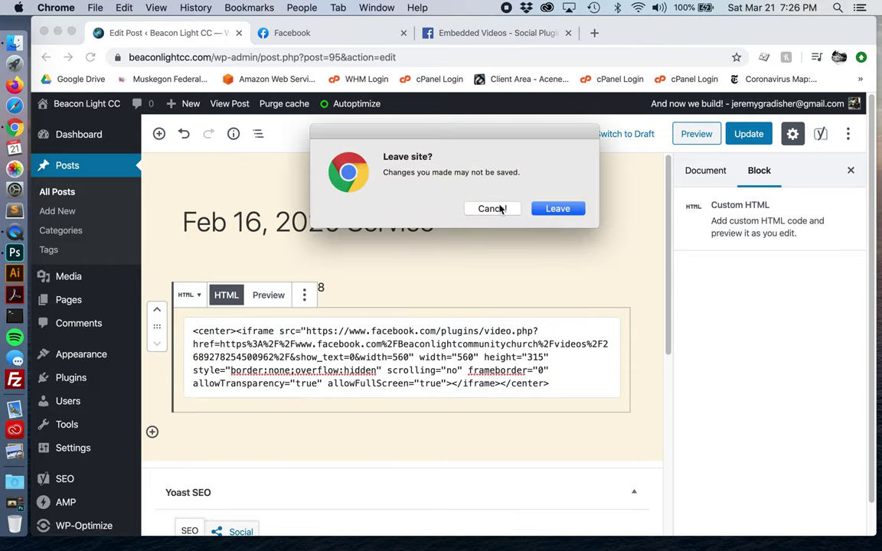
left_click(558, 208)
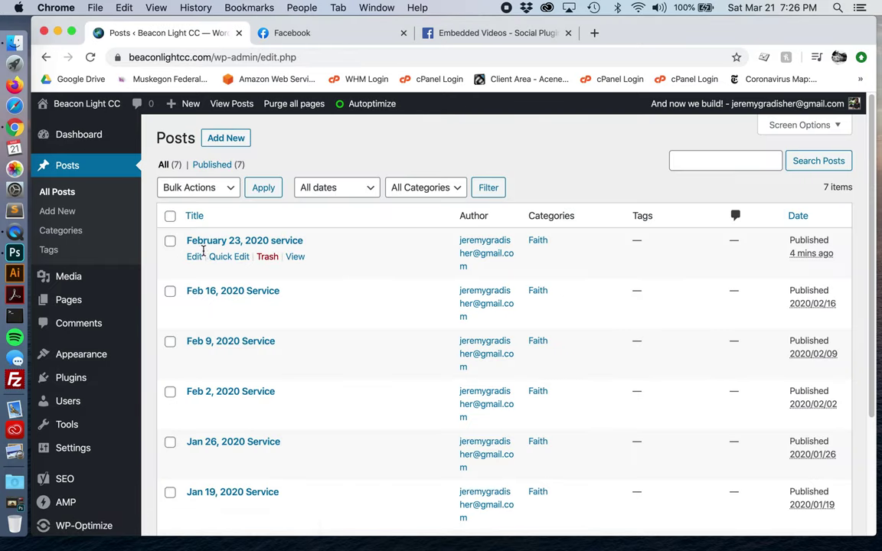
left_click(192, 255)
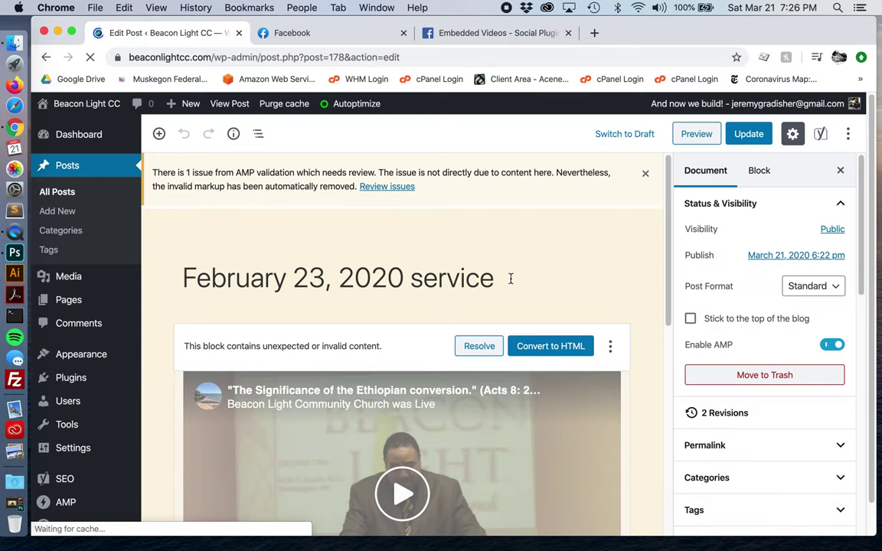
left_click(510, 278)
Step: Try to copy the sermon title and description from the Facebook video's page
left_click(364, 32)
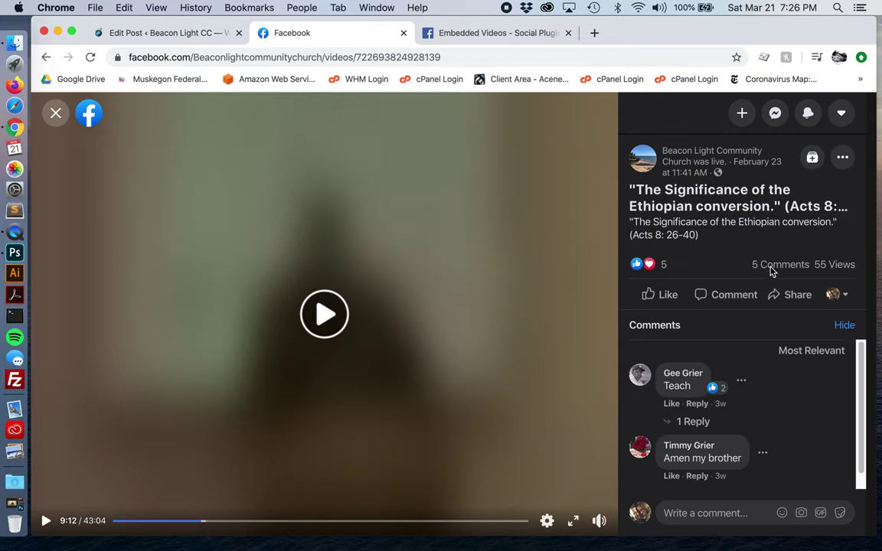
left_click_drag(628, 187, 760, 236)
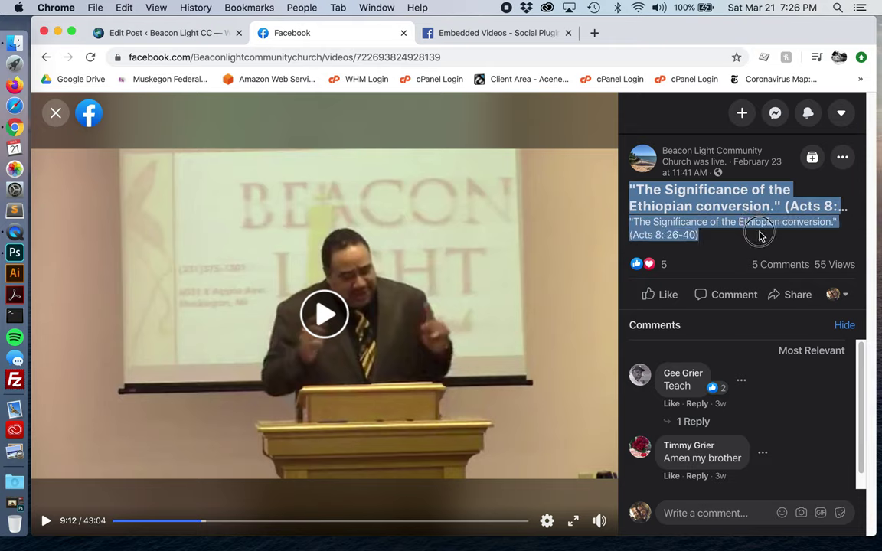
key("super+c")
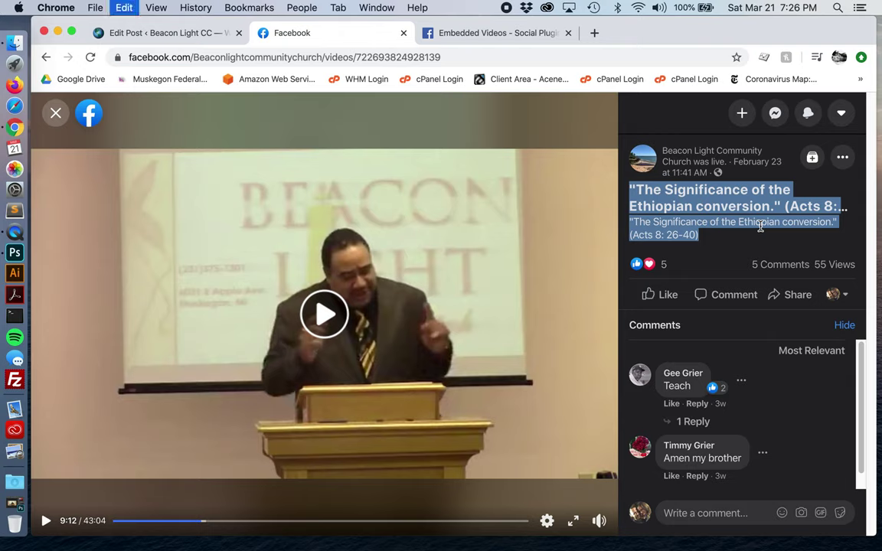
left_click(781, 200)
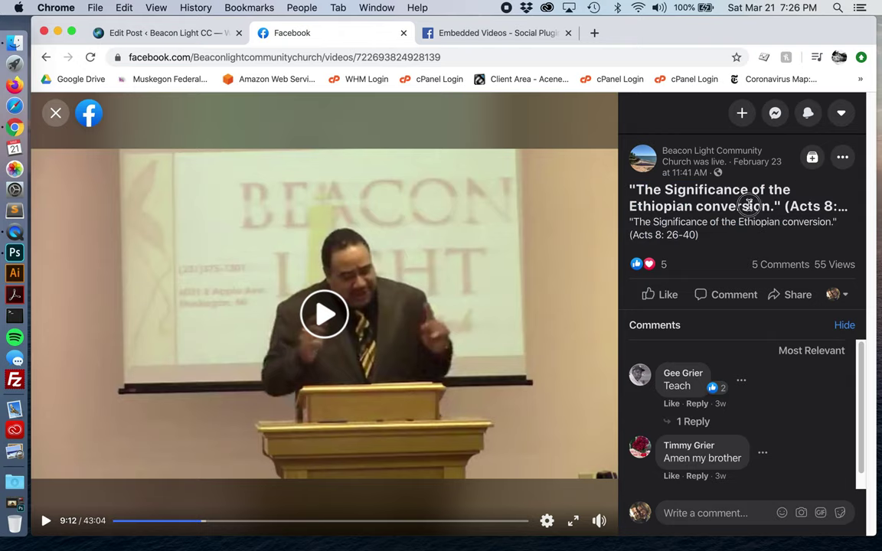
Step: Open the church's Facebook page and copy the February 23 video's caption "The Significance of the Ethiopian conversion." (Acts 8: 26-40)
left_click(685, 152)
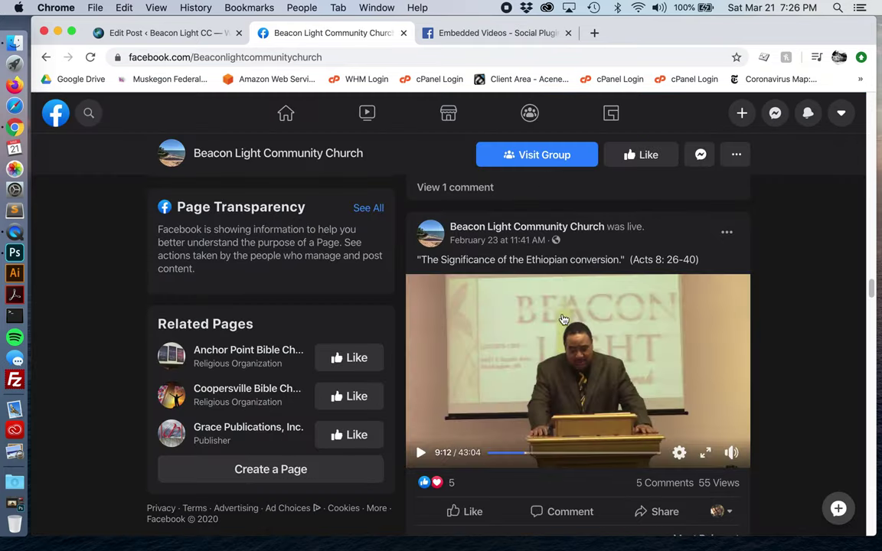
left_click_drag(417, 260, 714, 264)
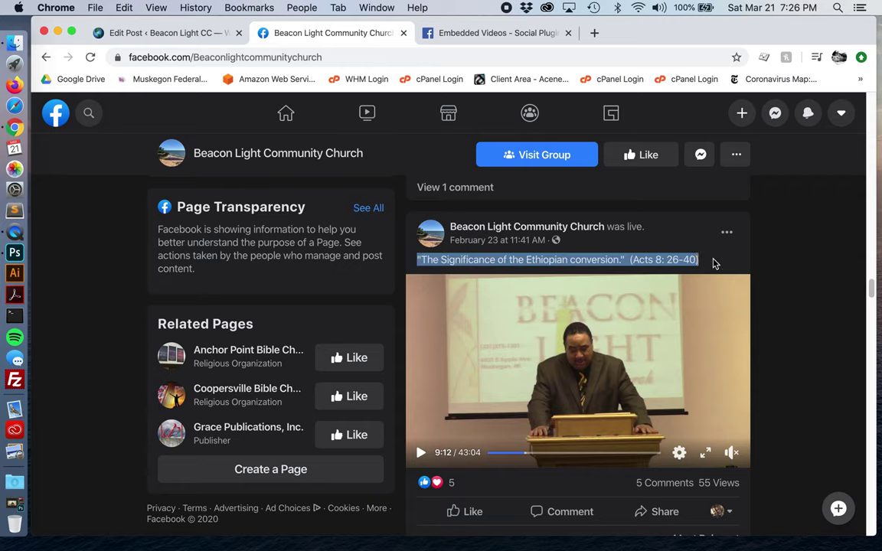
Step: Insert a paragraph above the post's video reading "The Significance of the Ethiopian conversion." (Acts 8: 26-40), and update the post
left_click(189, 33)
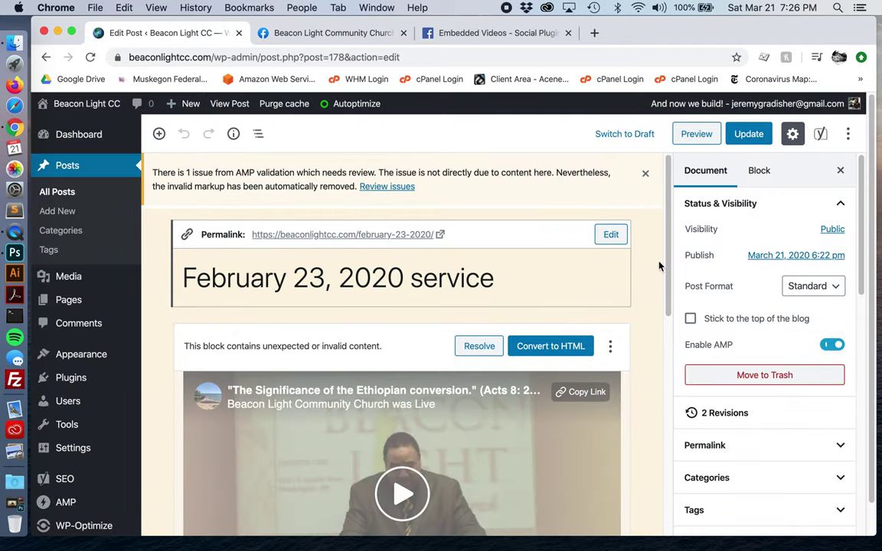
left_click(645, 319)
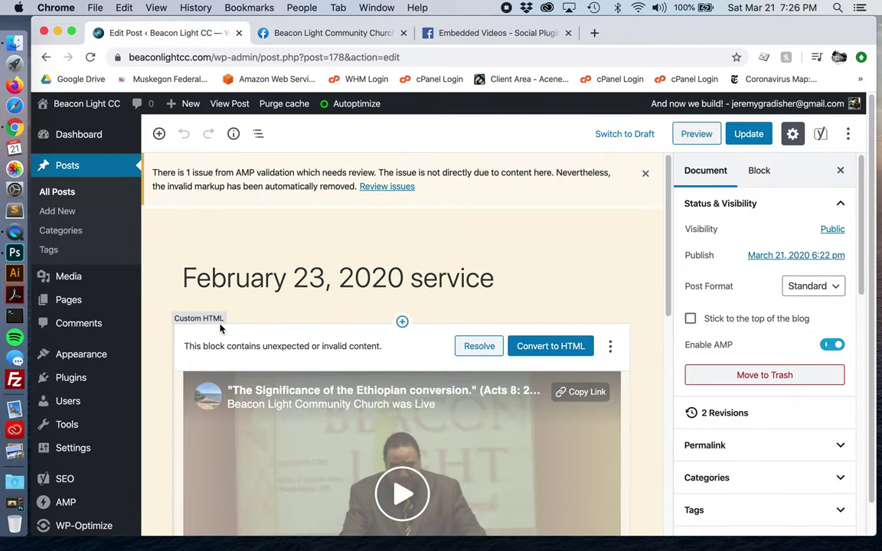
left_click(402, 322)
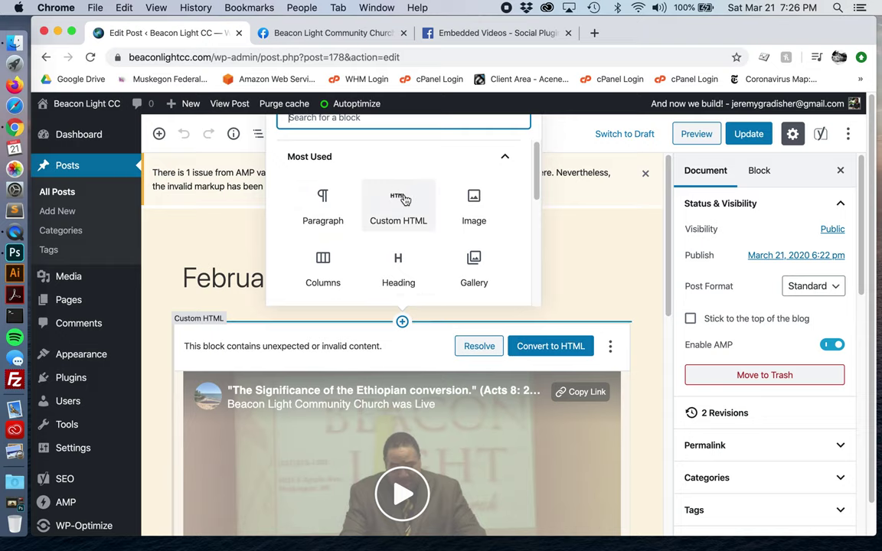
left_click(323, 198)
key("super+v")
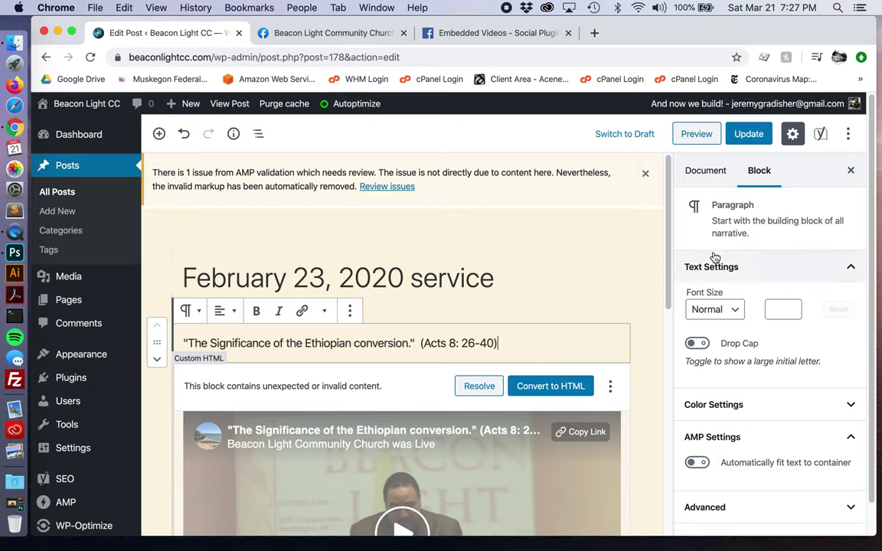
left_click(750, 134)
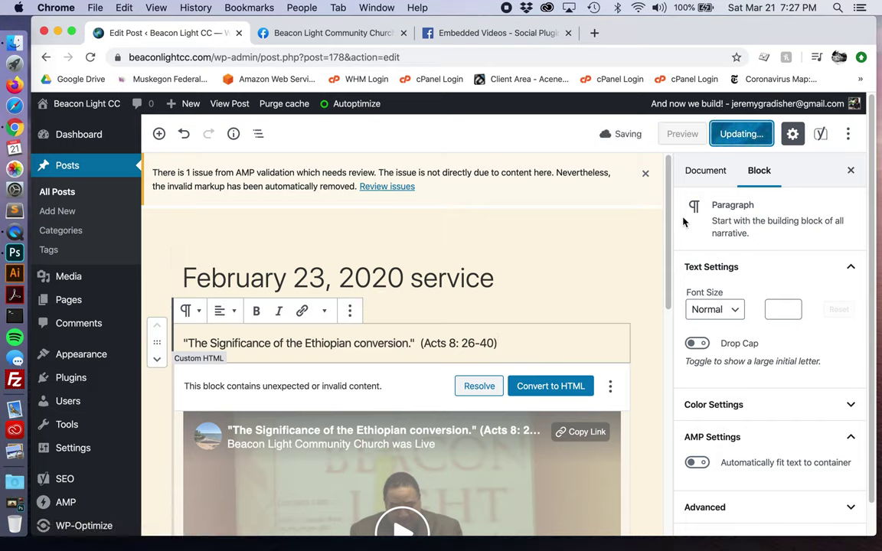
Step: View the published February 23, 2020 post and check its featured image, sermon description and embedded video
left_click(229, 103)
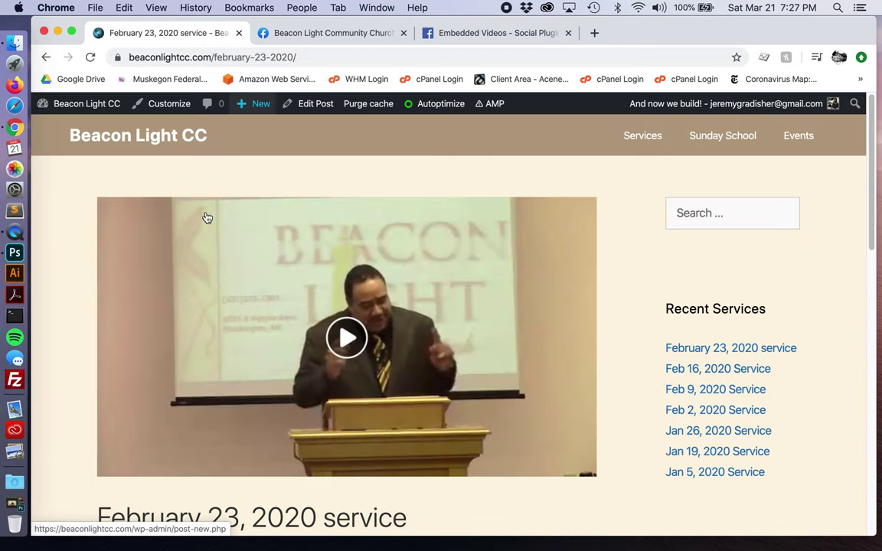
scroll(625, 400, "down", 3)
scroll(625, 399, "down", 3)
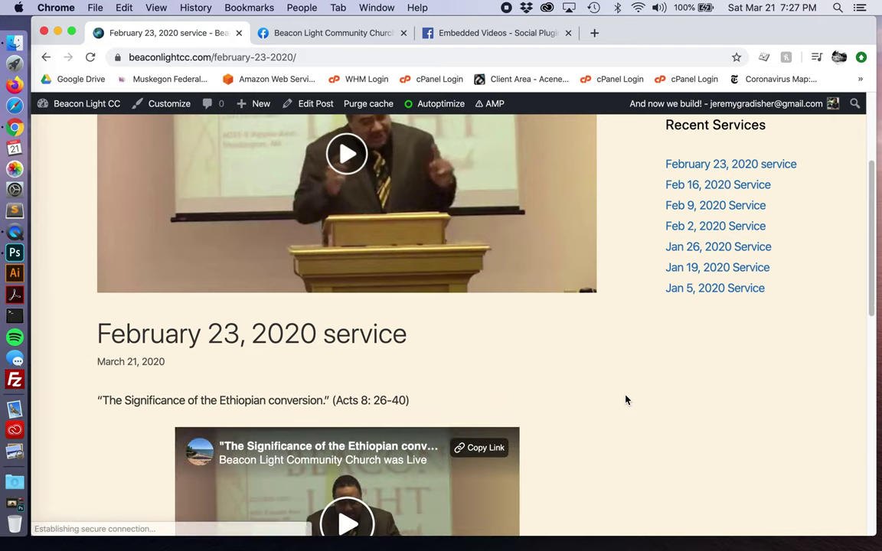
scroll(310, 357, "down", 4)
scroll(310, 357, "down", 4)
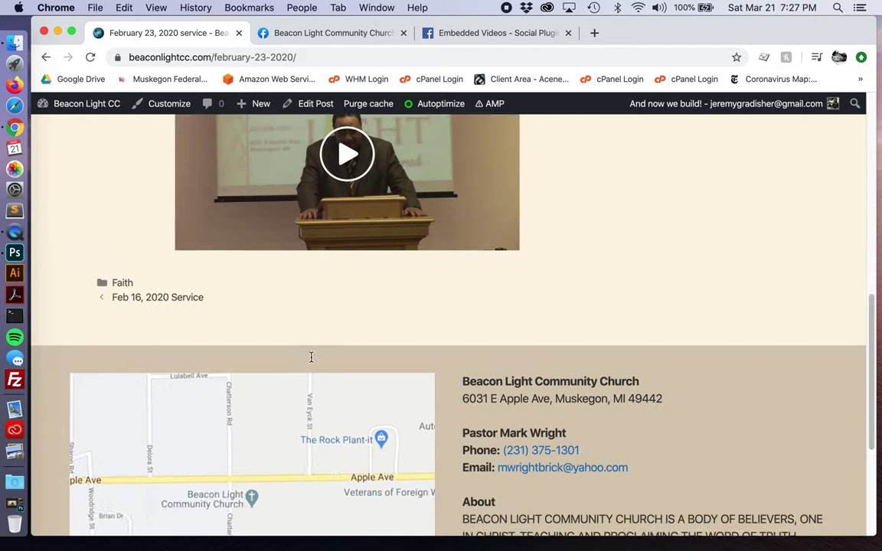
scroll(310, 357, "up", 13)
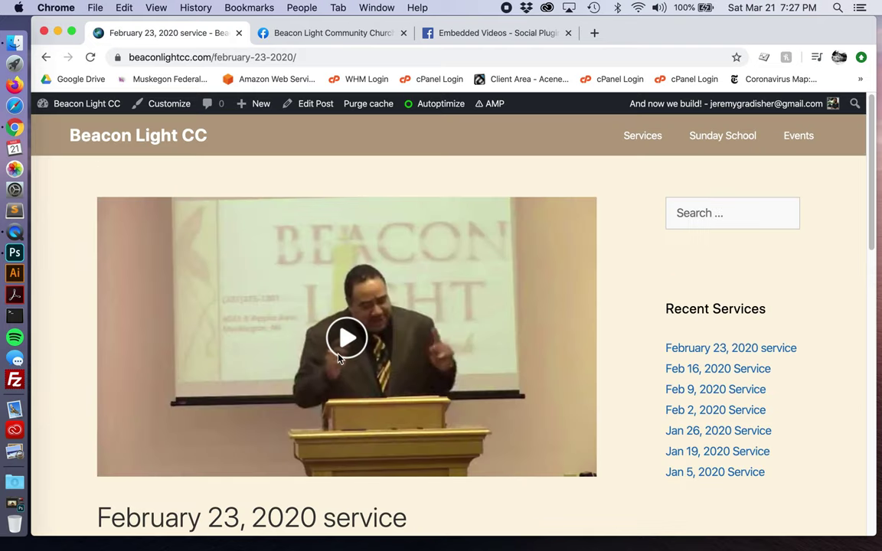
scroll(385, 278, "down", 3)
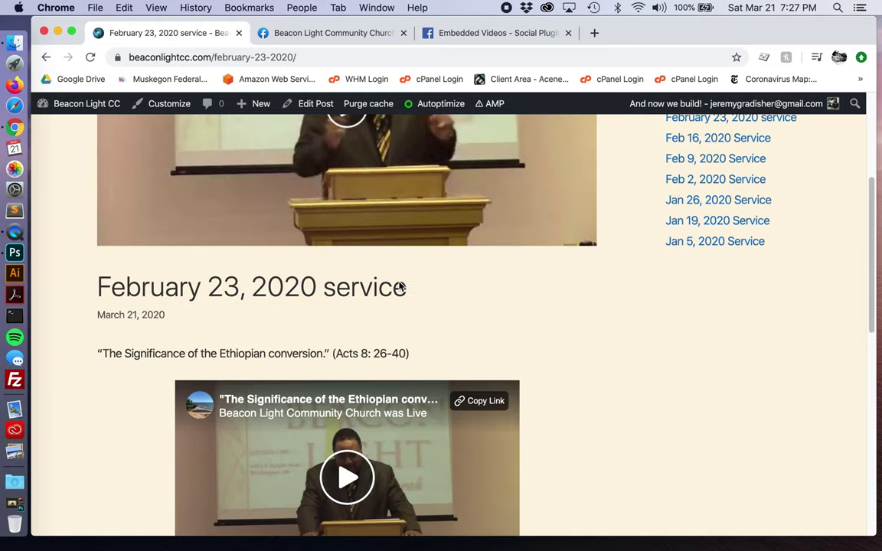
scroll(366, 211, "up", 3)
left_click_drag(310, 245, 415, 315)
scroll(415, 315, "down", 5)
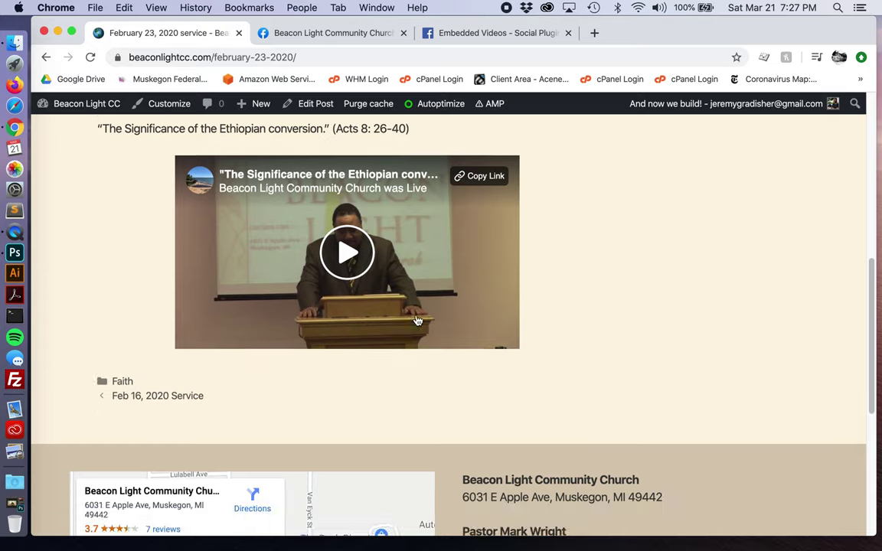
scroll(417, 320, "up", 4)
scroll(367, 211, "up", 1)
scroll(398, 264, "up", 1)
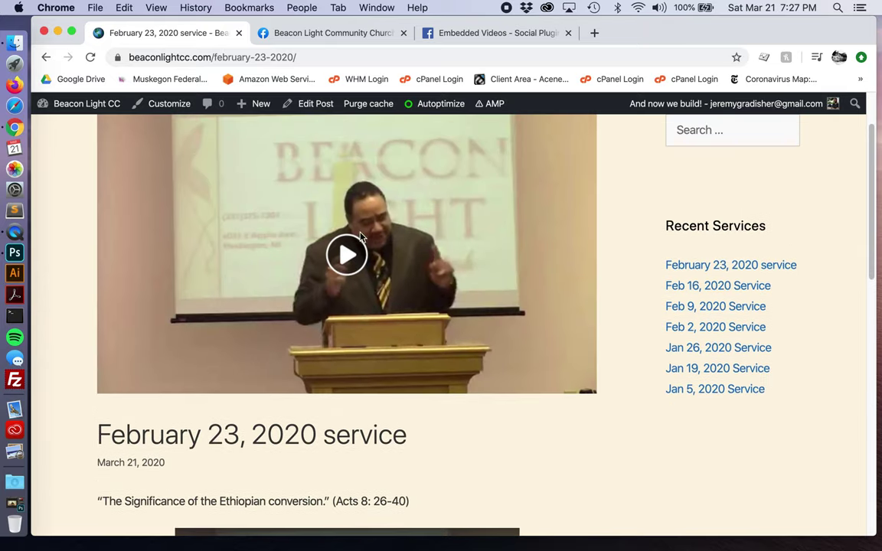
Step: Open the large featured image above the post title in an enlarged view and close it again
left_click(306, 226)
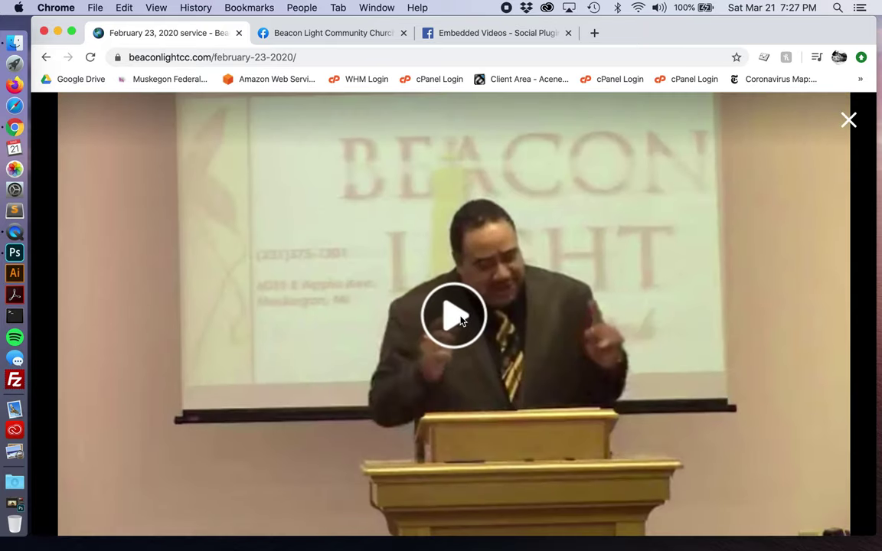
left_click(850, 118)
scroll(570, 313, "up", 2)
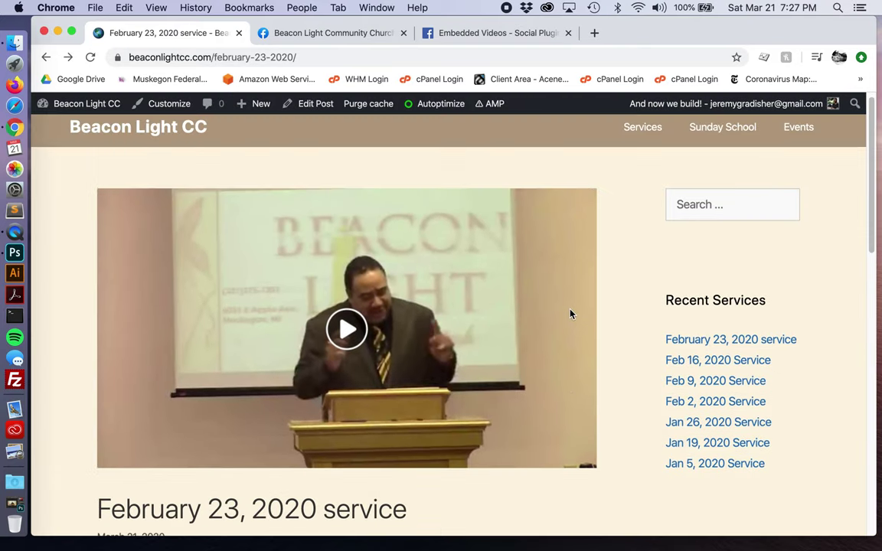
Step: Disable the Featured Image / Page Header element in the February 23 post's layout settings and update the post
left_click(311, 106)
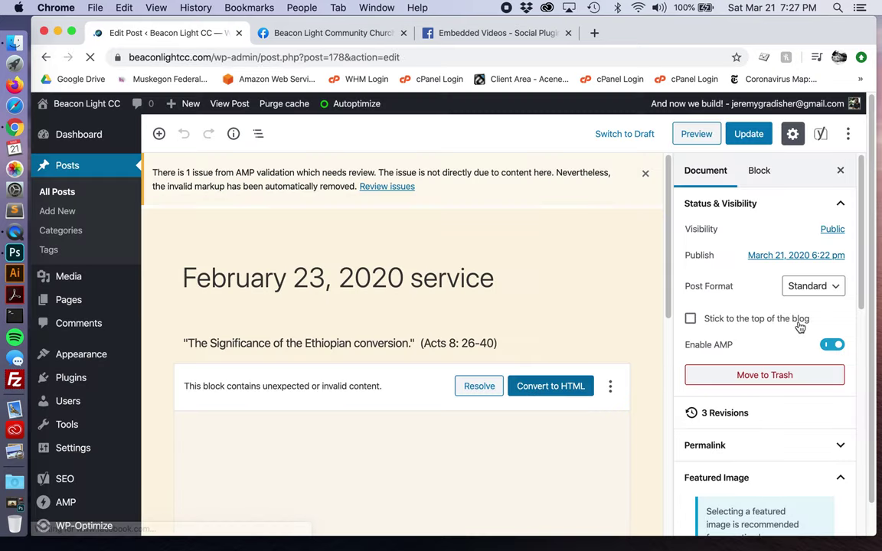
scroll(824, 356, "down", 5)
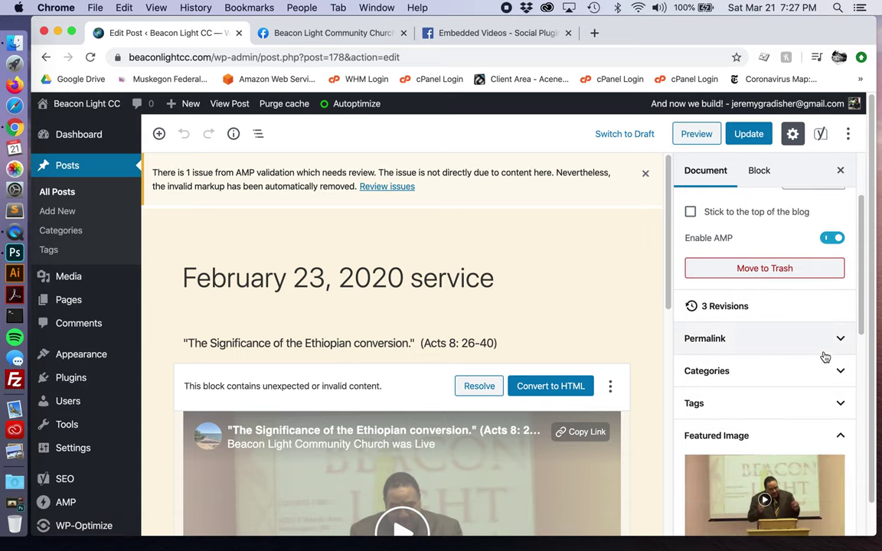
scroll(825, 356, "down", 10)
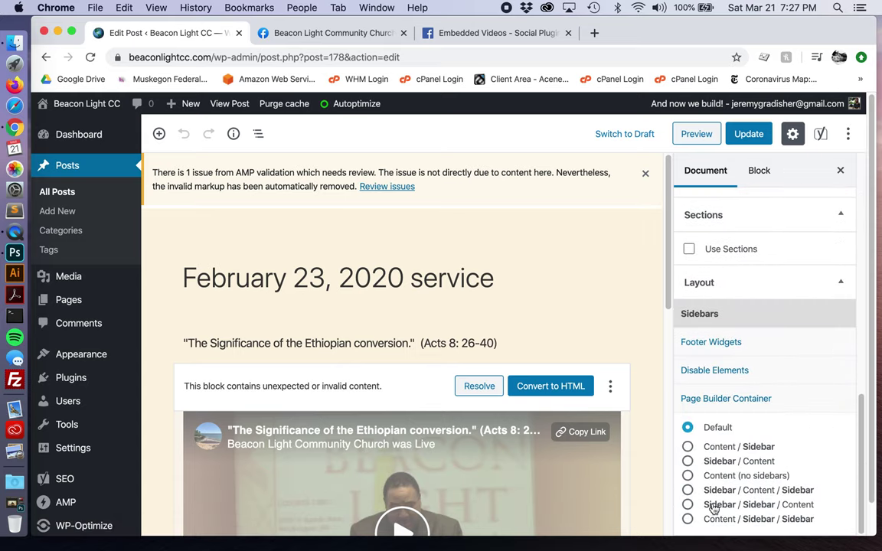
left_click(733, 365)
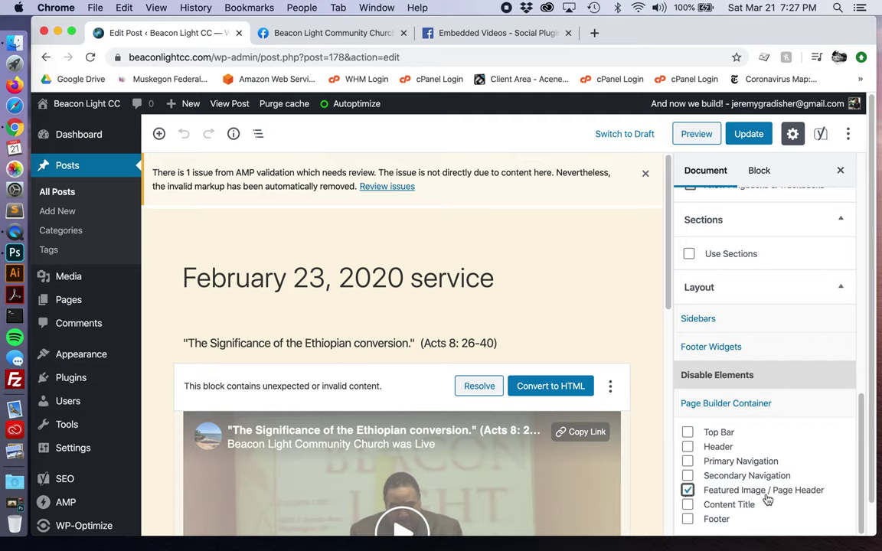
left_click(746, 134)
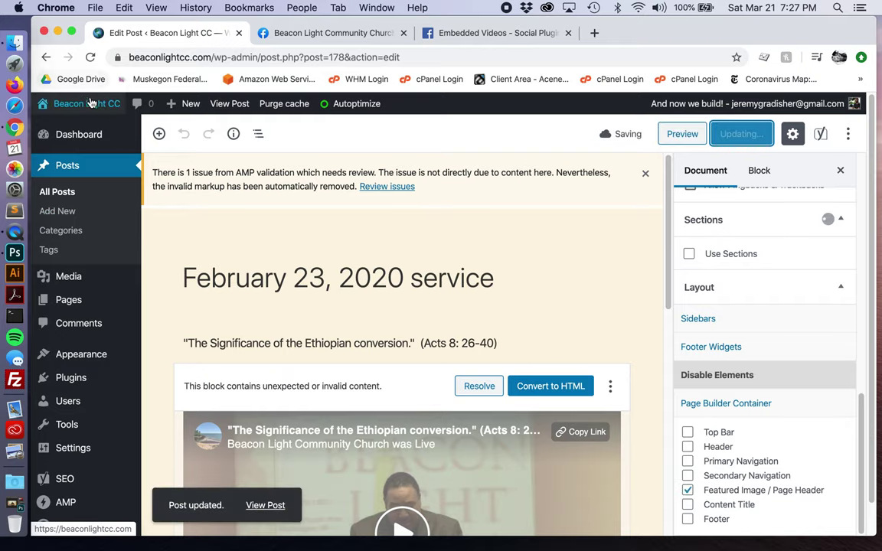
Step: Open the February 23 service from the site's homepage and test its embedded Facebook video by briefly playing and pausing it
left_click(75, 128)
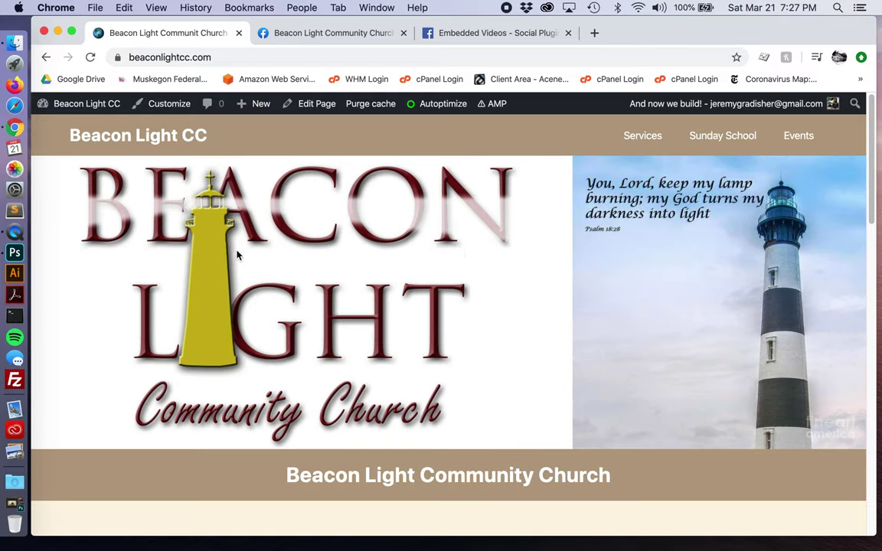
scroll(577, 276, "down", 15)
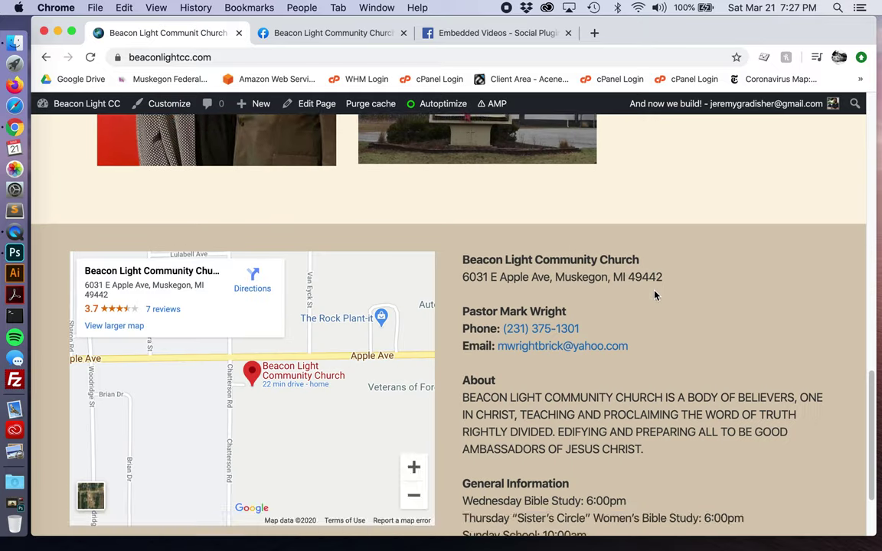
scroll(655, 295, "up", 20)
scroll(655, 295, "down", 8)
left_click(681, 204)
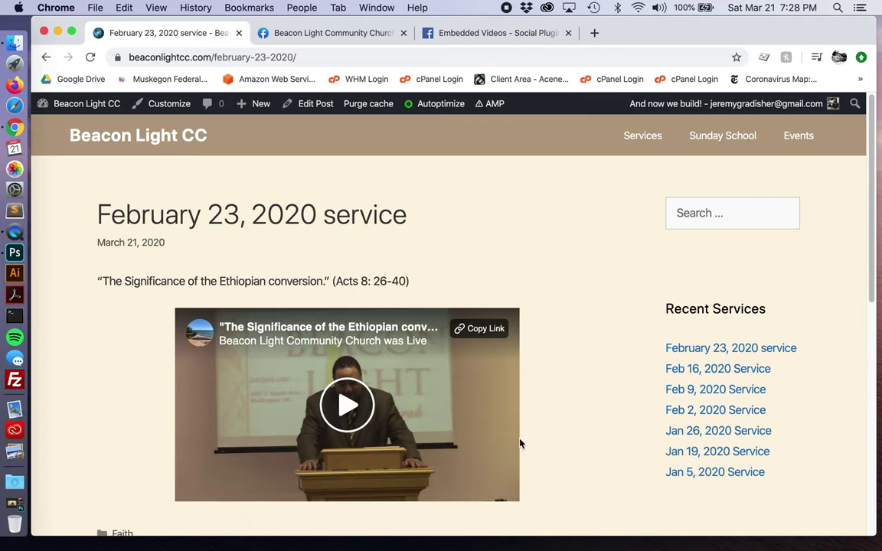
scroll(483, 386, "down", 4)
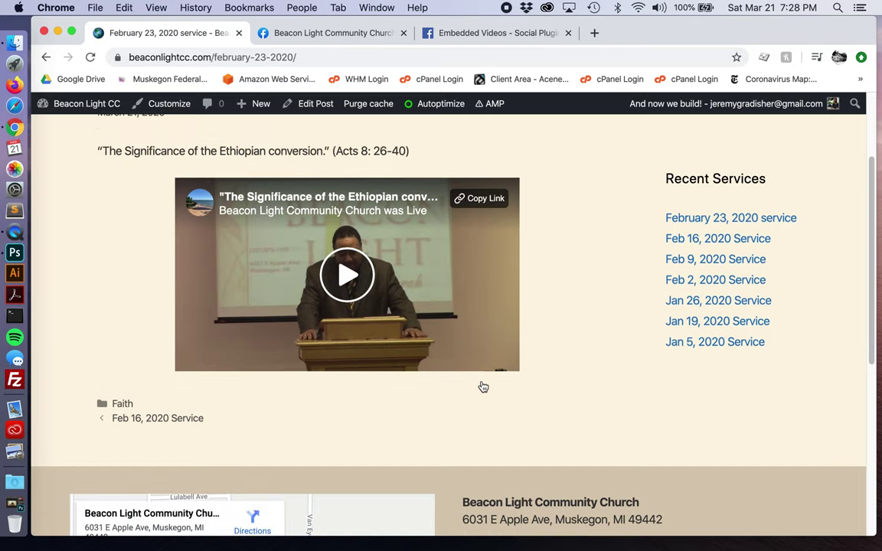
left_click(363, 279)
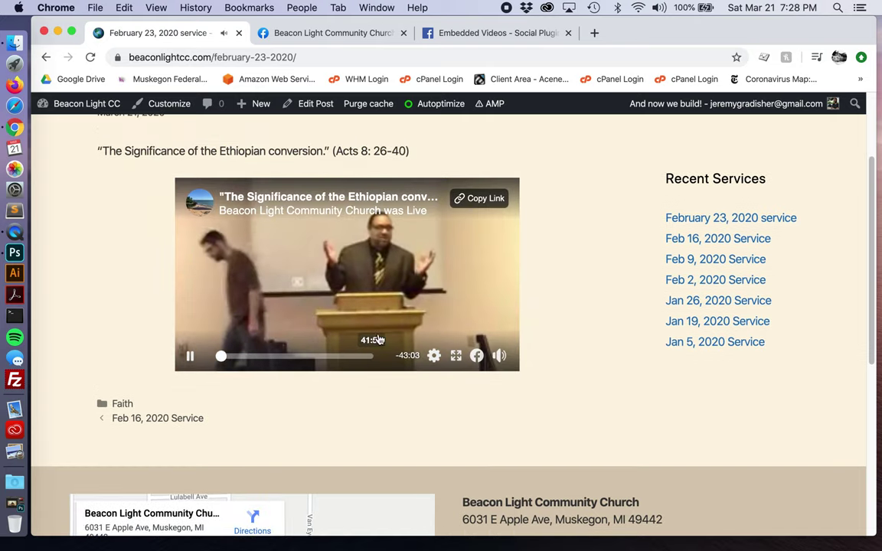
left_click(190, 355)
Step: Reopen the post for editing, capitalize its title to "February 23, 2020 Service", and update it
left_click(775, 224)
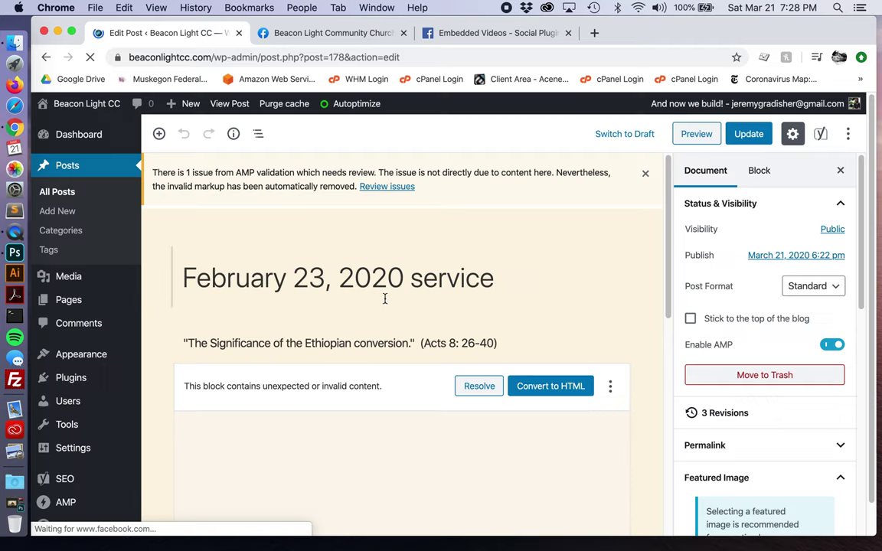
left_click(420, 281)
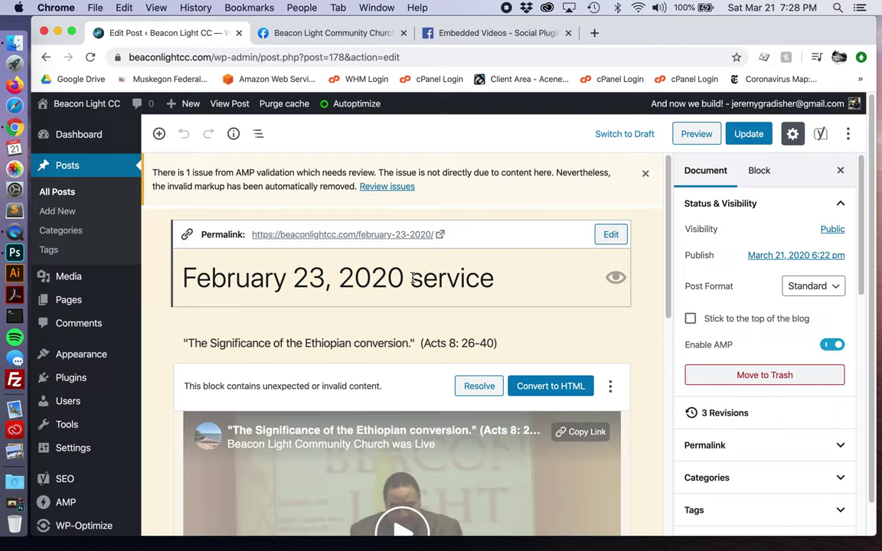
type("S")
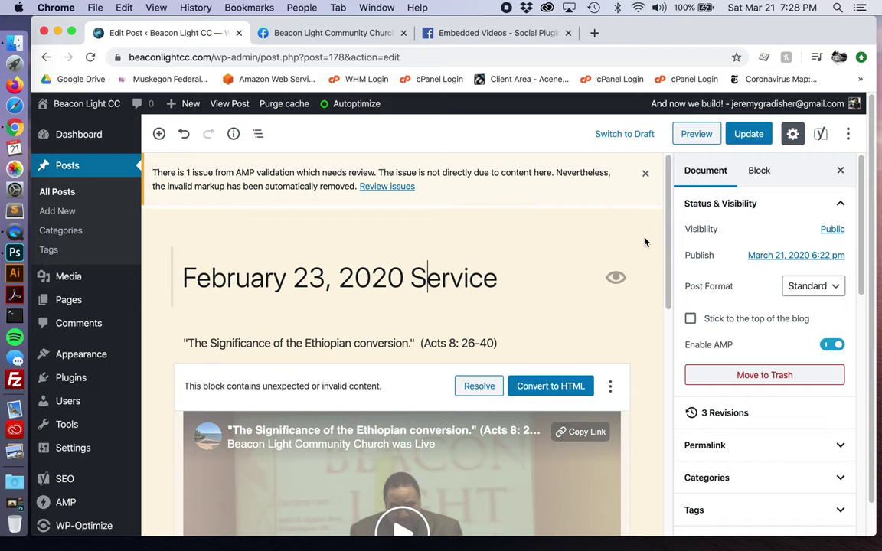
left_click(742, 134)
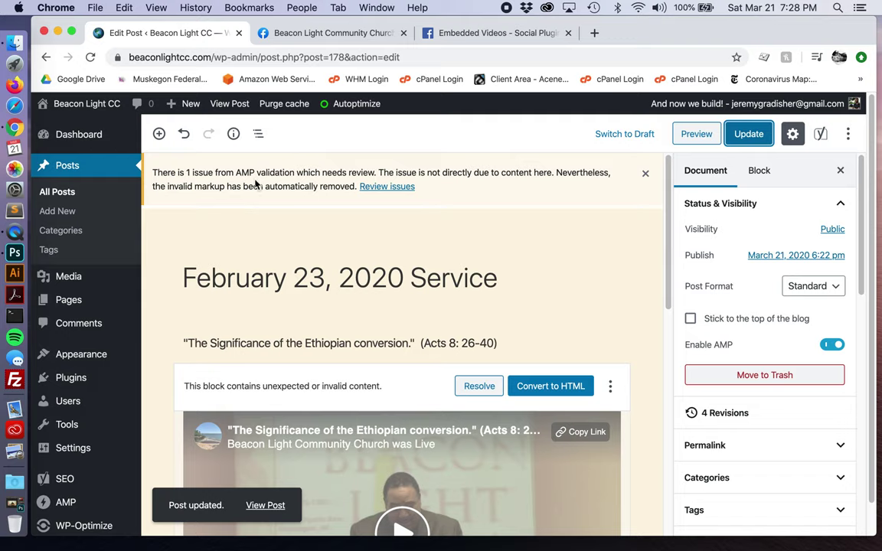
Step: Remove the newest invalid script listed in the AMP Validation Error Index and look over the remaining entries
mouse_move(79, 510)
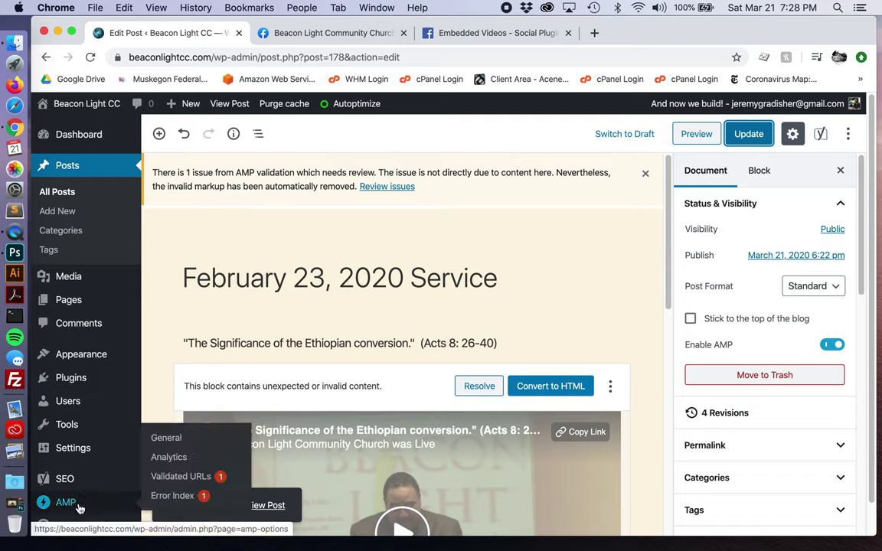
left_click(193, 497)
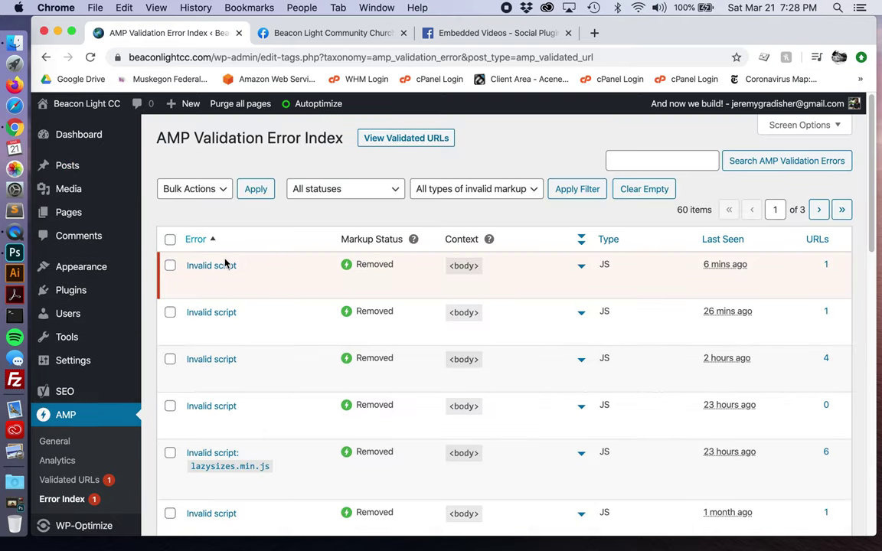
left_click(255, 286)
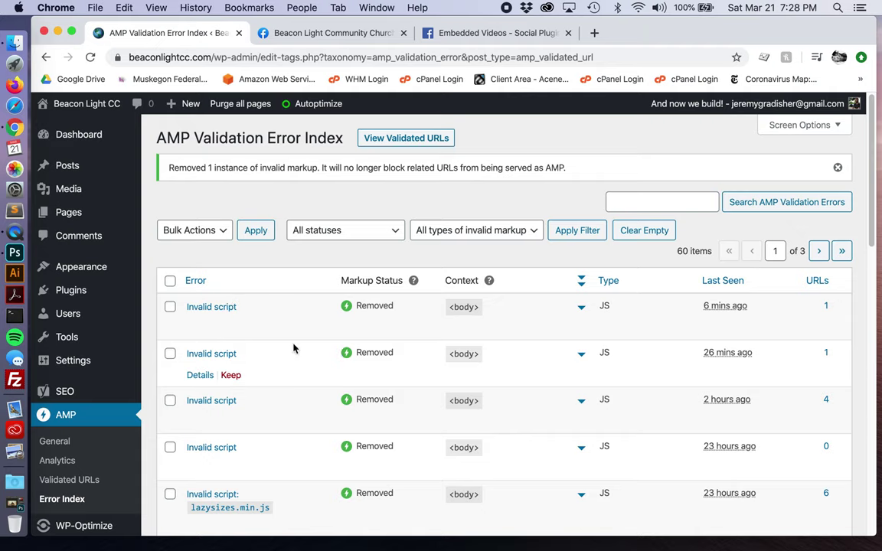
scroll(299, 356, "down", 10)
scroll(335, 441, "up", 10)
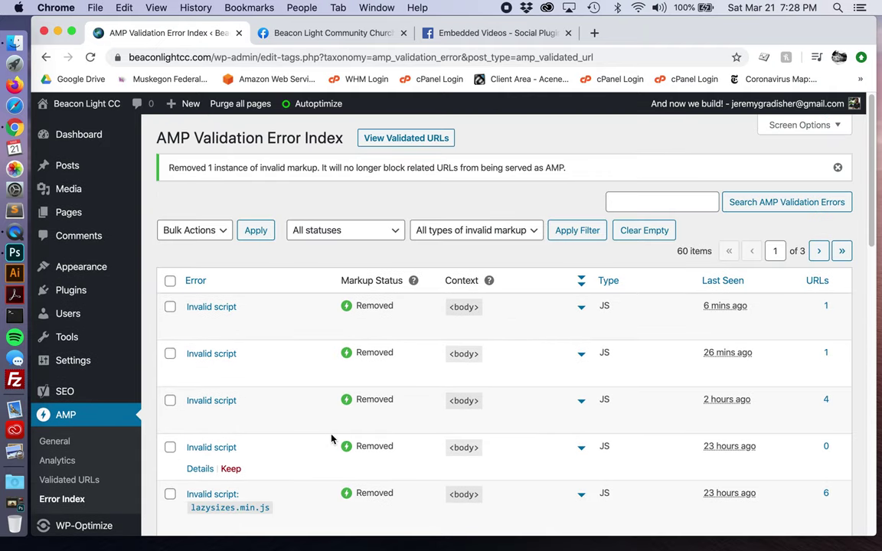
Step: Visit the site's homepage and open the February 23, 2020 Service post from Recent Services to check the corrected title and layout
left_click(78, 131)
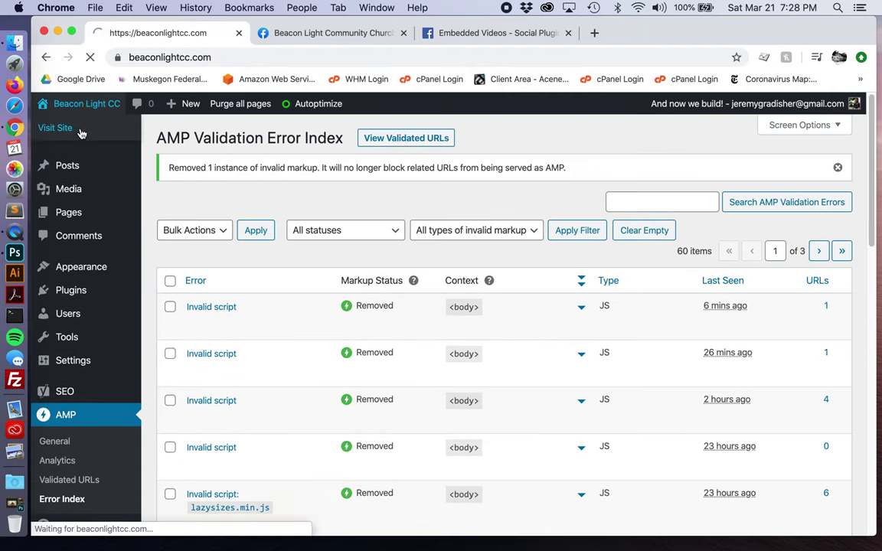
scroll(605, 356, "down", 15)
scroll(620, 358, "up", 15)
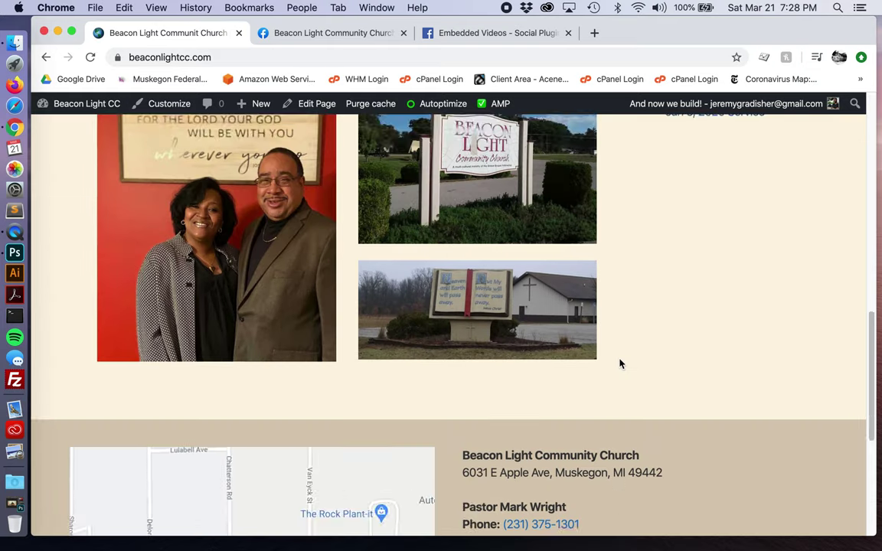
left_click(733, 430)
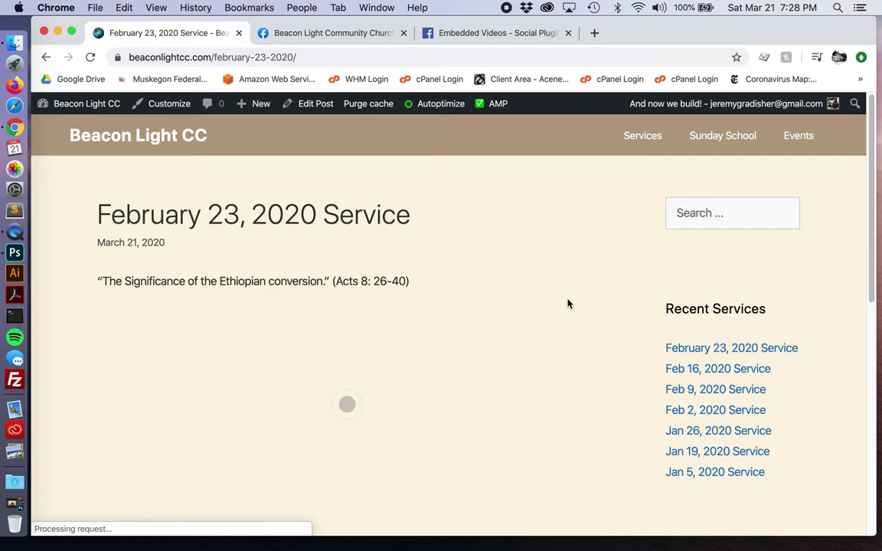
scroll(605, 314, "down", 4)
scroll(606, 318, "up", 4)
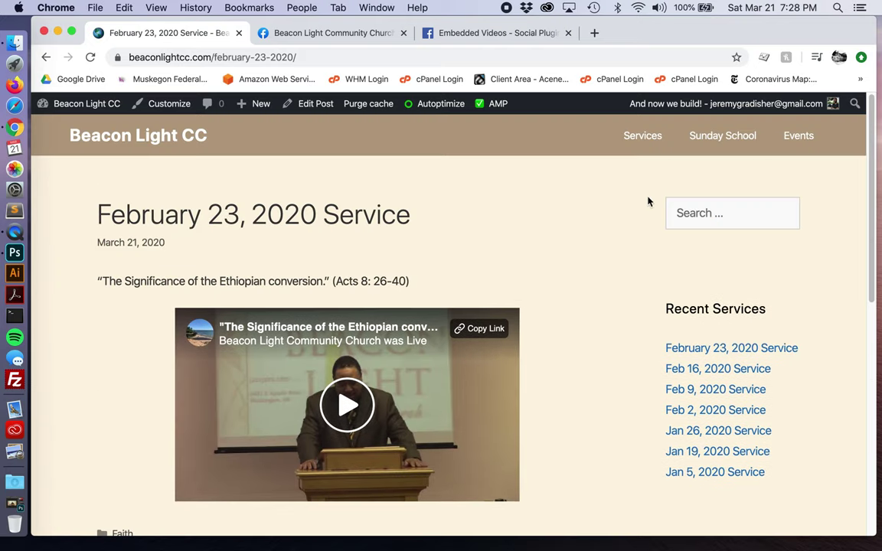
Step: Open the Services page and compare the February 23 entry with the Feb 16 entry below it
left_click(644, 135)
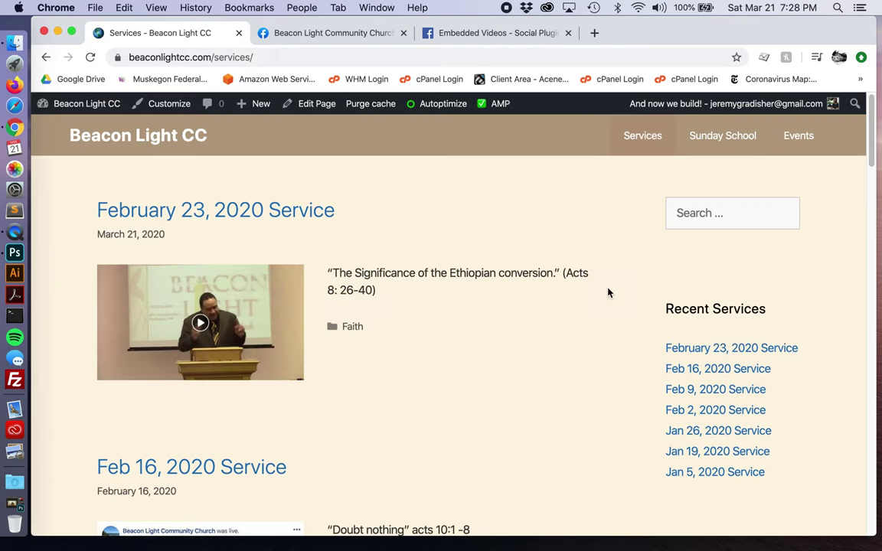
scroll(601, 295, "down", 1)
scroll(486, 356, "down", 6)
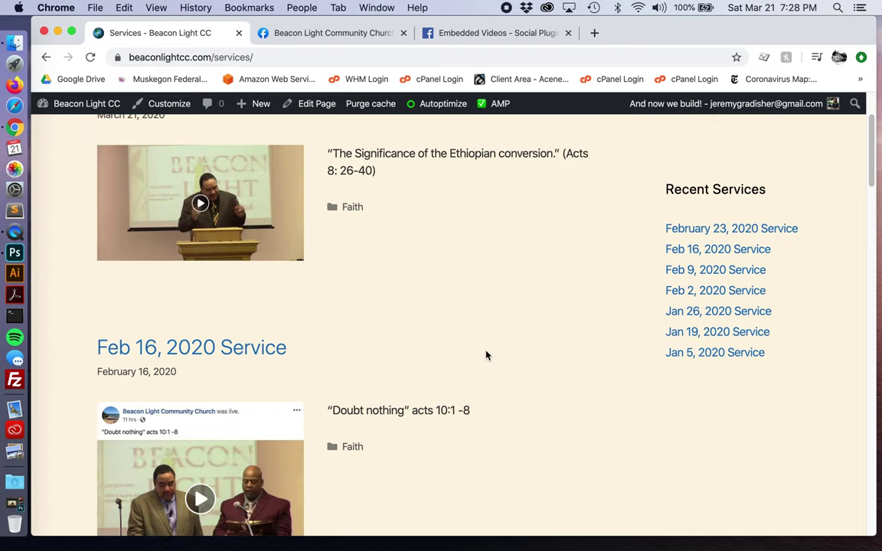
scroll(484, 382, "up", 5)
scroll(484, 384, "up", 1)
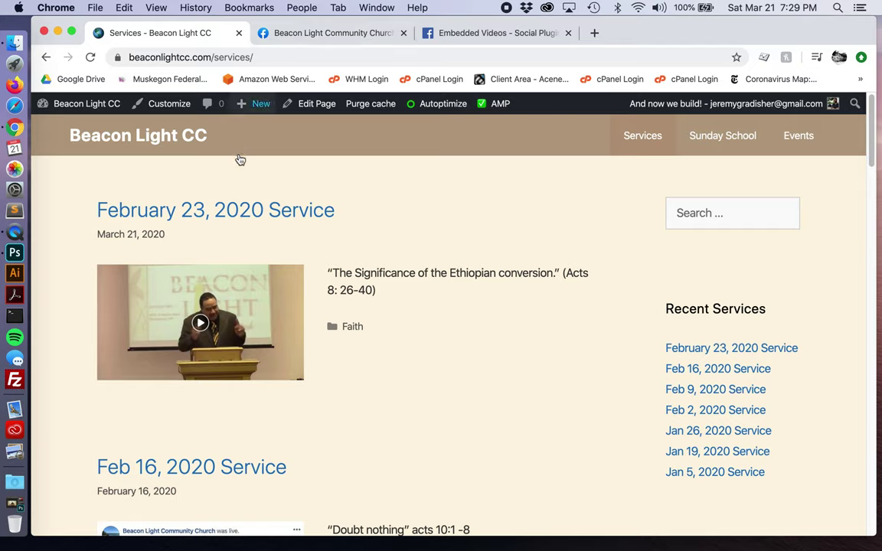
Step: Log out of the site's admin account and view the public homepage
mouse_move(747, 116)
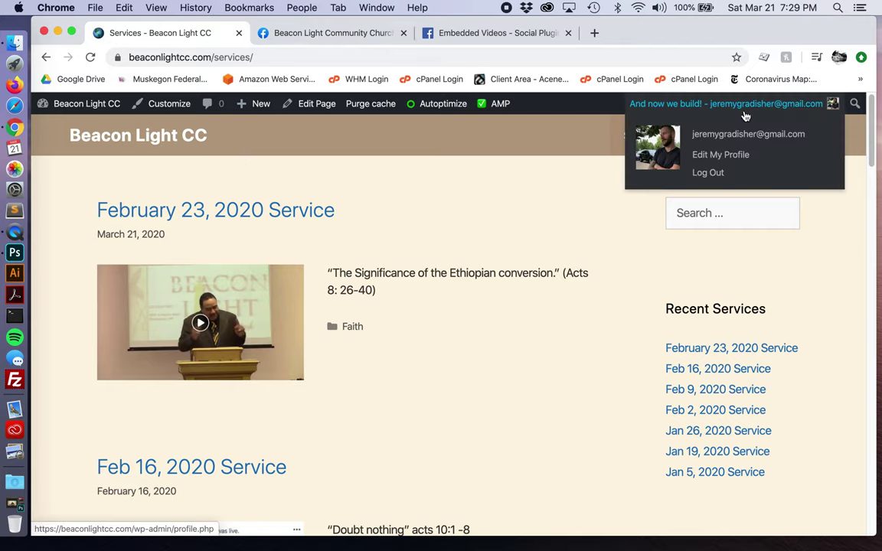
left_click(724, 173)
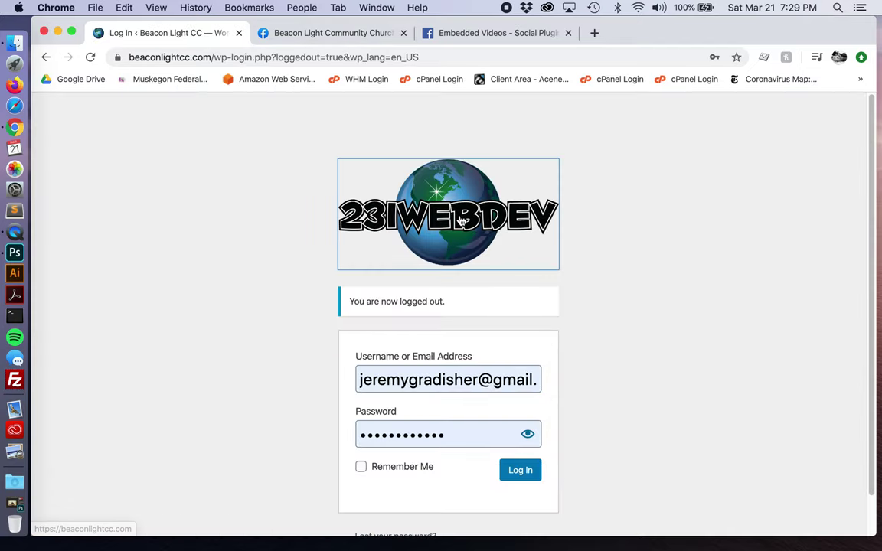
left_click(476, 230)
scroll(645, 305, "down", 6)
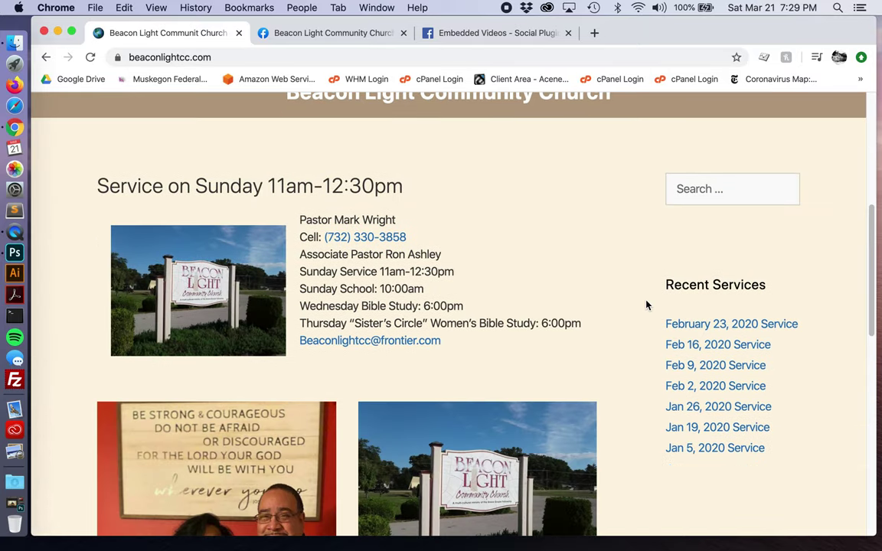
scroll(645, 305, "up", 8)
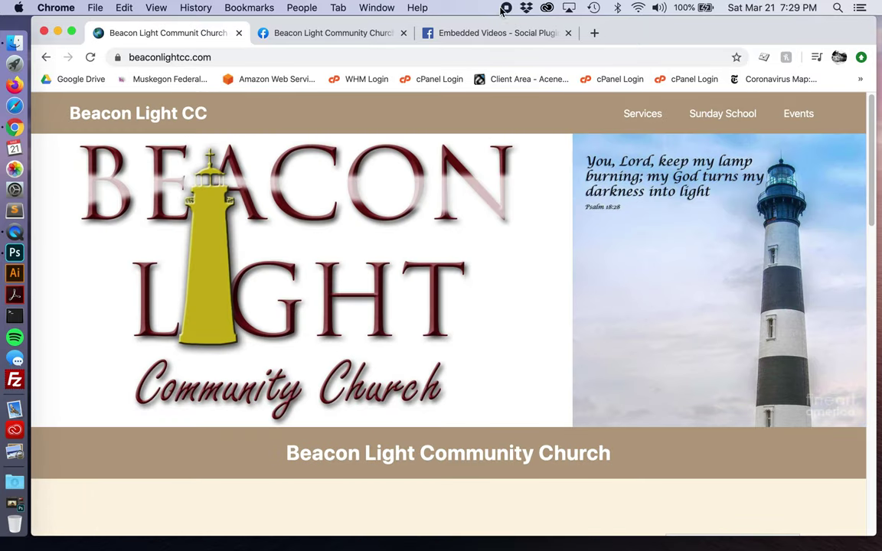